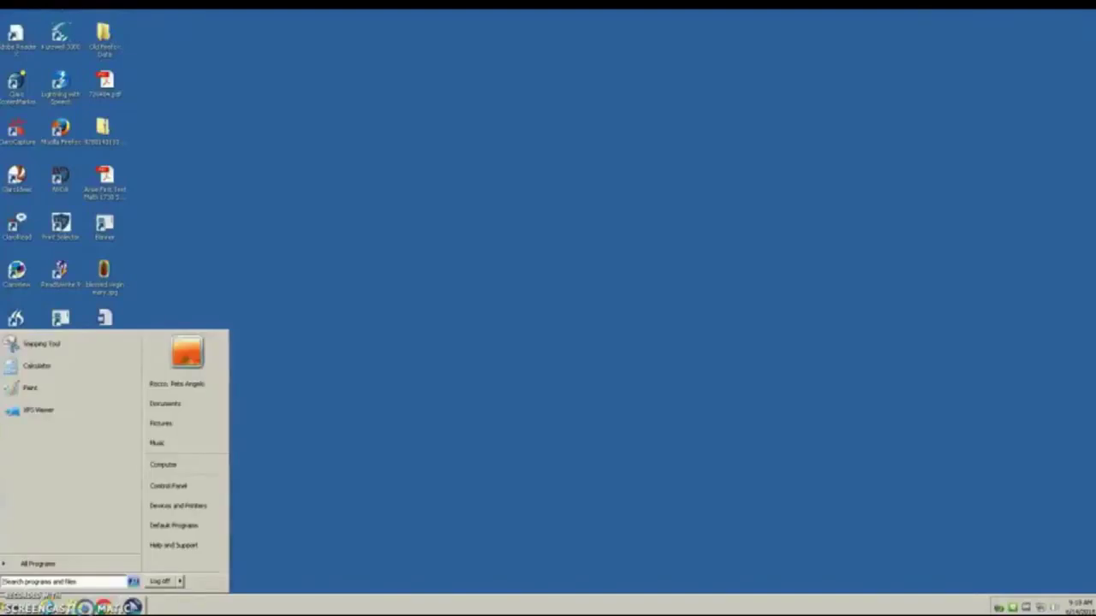
# Step: Launch Firefox and complete the Internet Explorer settings import, keeping the Firefox Start home page
pyautogui.write('Mozi')
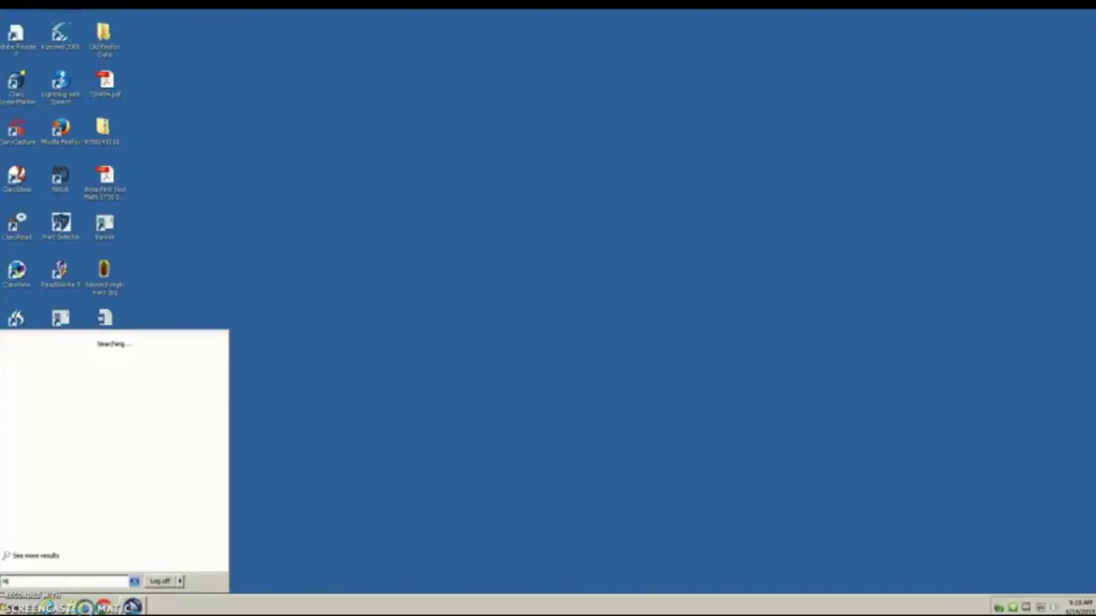
pyautogui.press('Return')
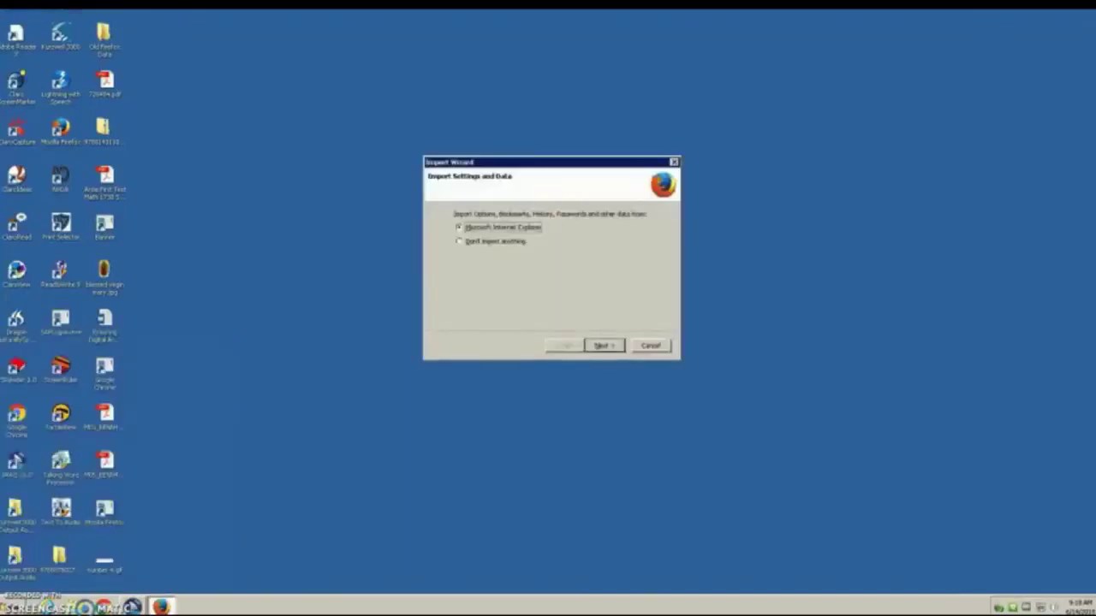
pyautogui.press('Return')
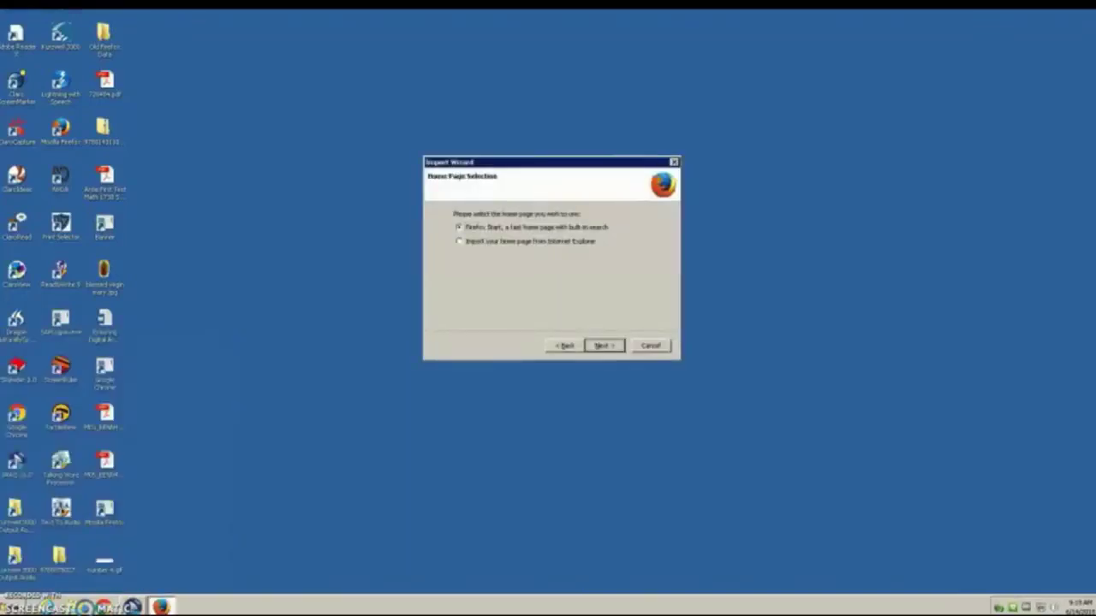
pyautogui.press('Return')
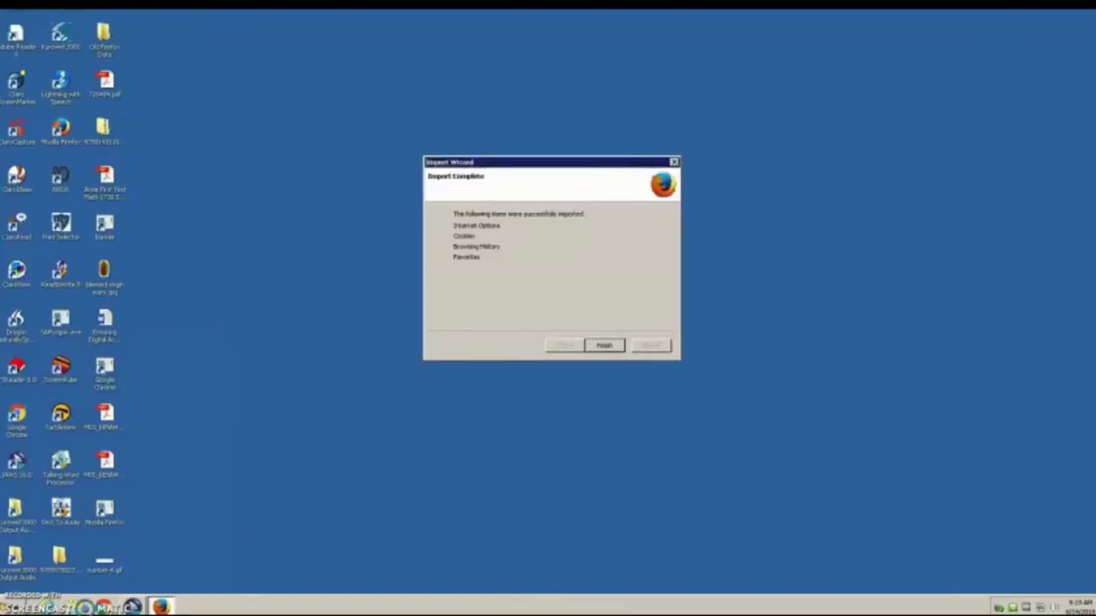
pyautogui.press('Return')
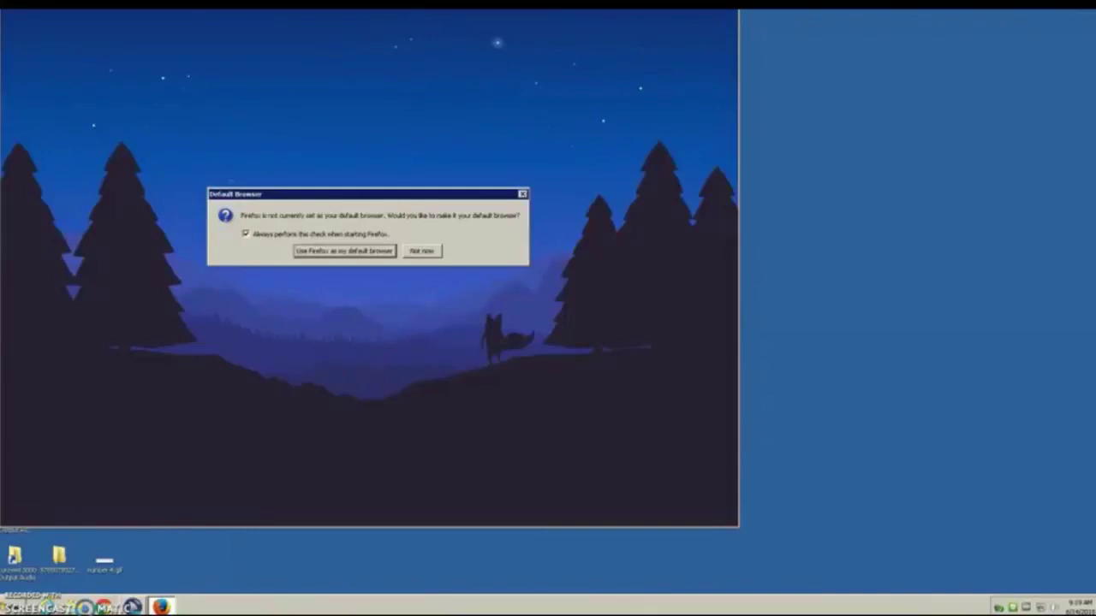
# Step: Decline making Firefox the default browser and enter blackboard.utdl.edu
pyautogui.press('Tab')
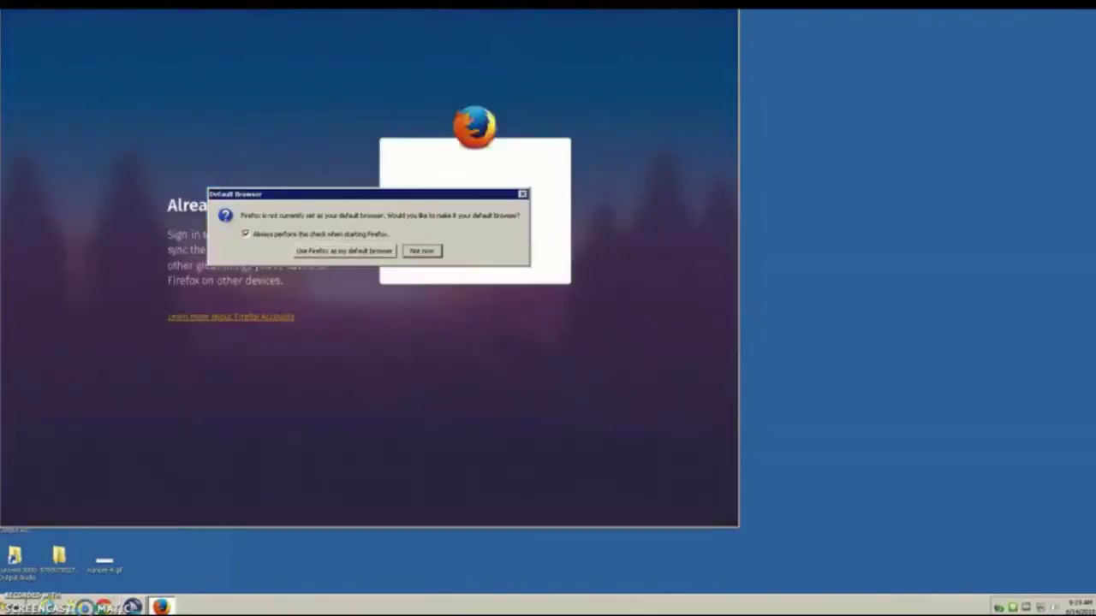
pyautogui.press('Return')
pyautogui.write('blackboard.utdl.edu')
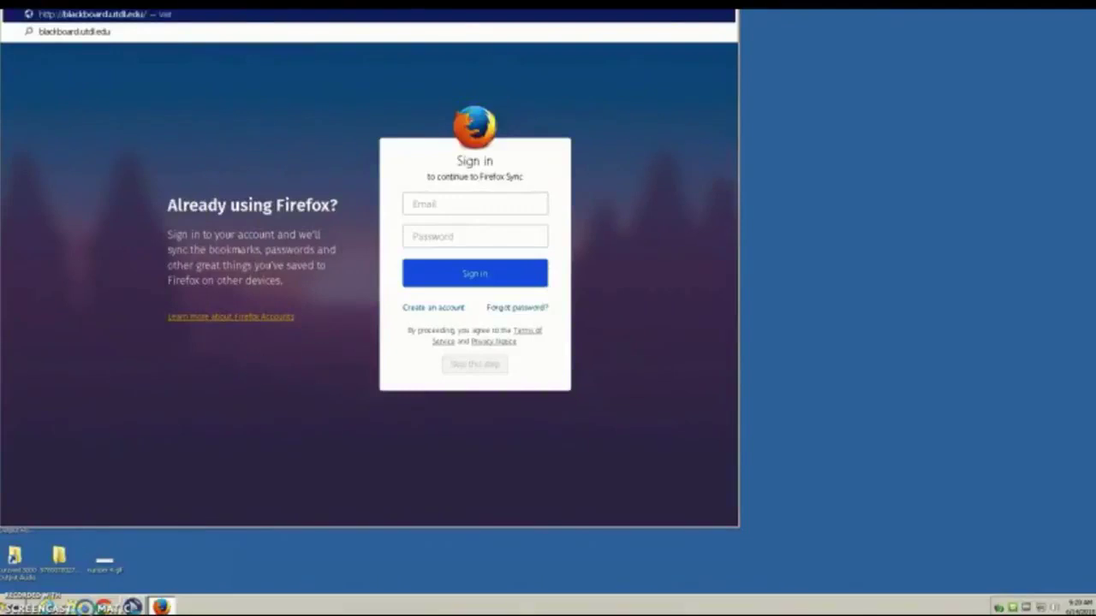
# Step: Log in to the University of Toledo Blackboard with the account username and password
pyautogui.press('Return')
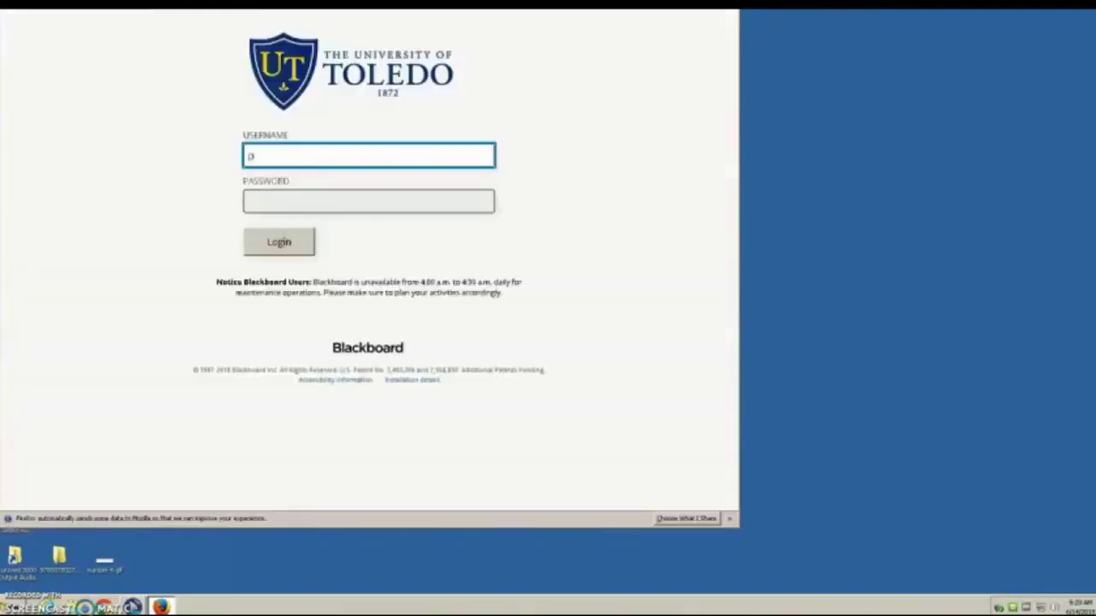
pyautogui.press('Tab')
pyautogui.write('*********')
pyautogui.press('Return')
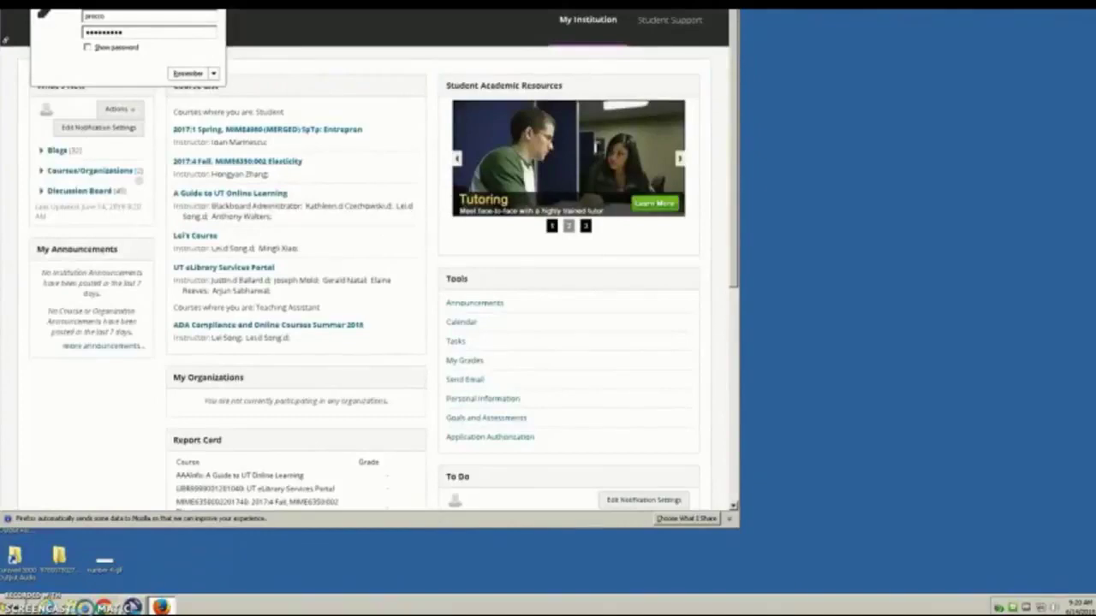
# Step: Dismiss the save-password prompt and jump to Course List through Quick Links (Shift+Alt+L)
pyautogui.press('Escape')
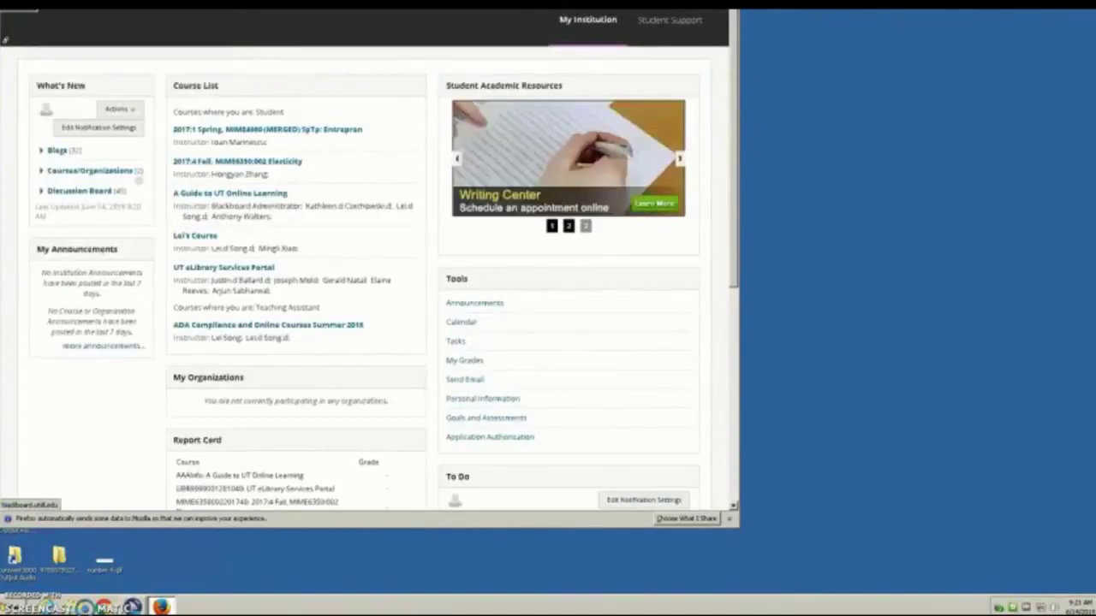
pyautogui.hotkey('shift', 'alt', 'l')
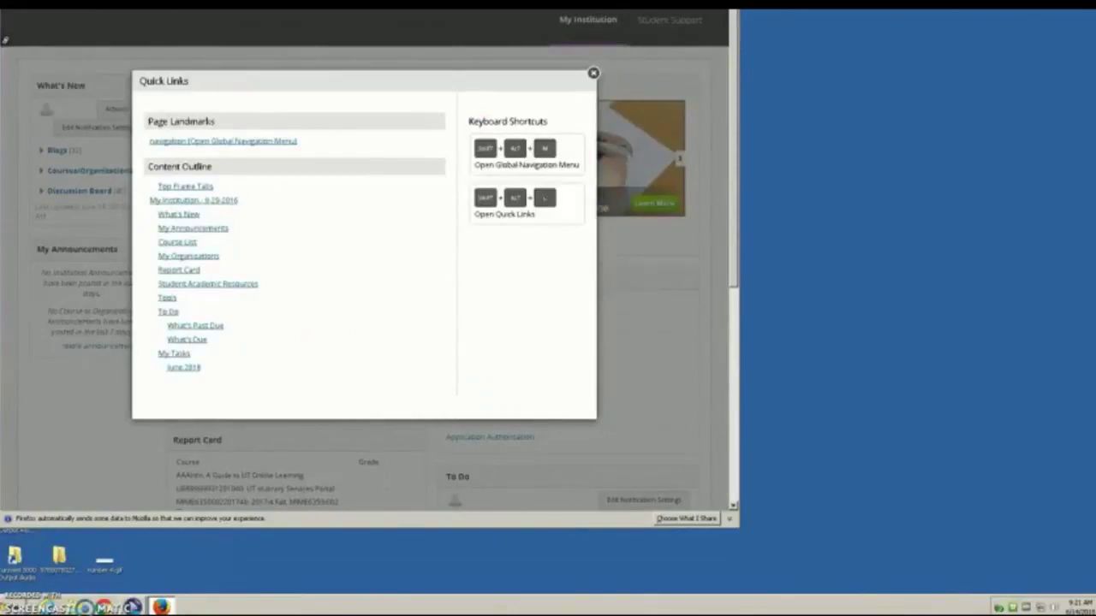
pyautogui.press('Tab')
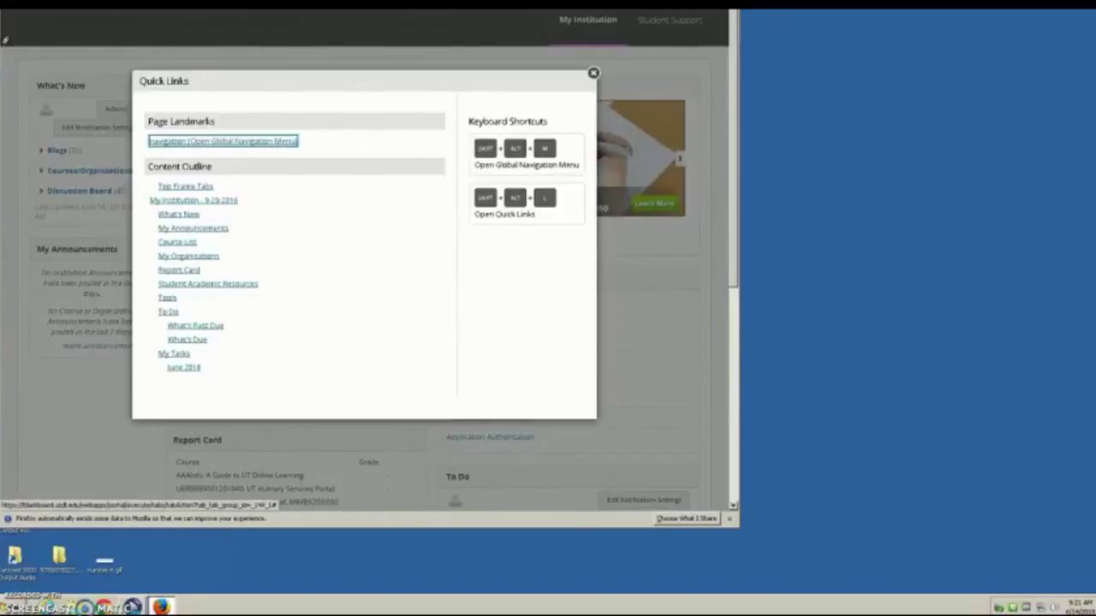
pyautogui.press('Tab')
pyautogui.press('Tab')
pyautogui.press('Tab')
pyautogui.press('Tab')
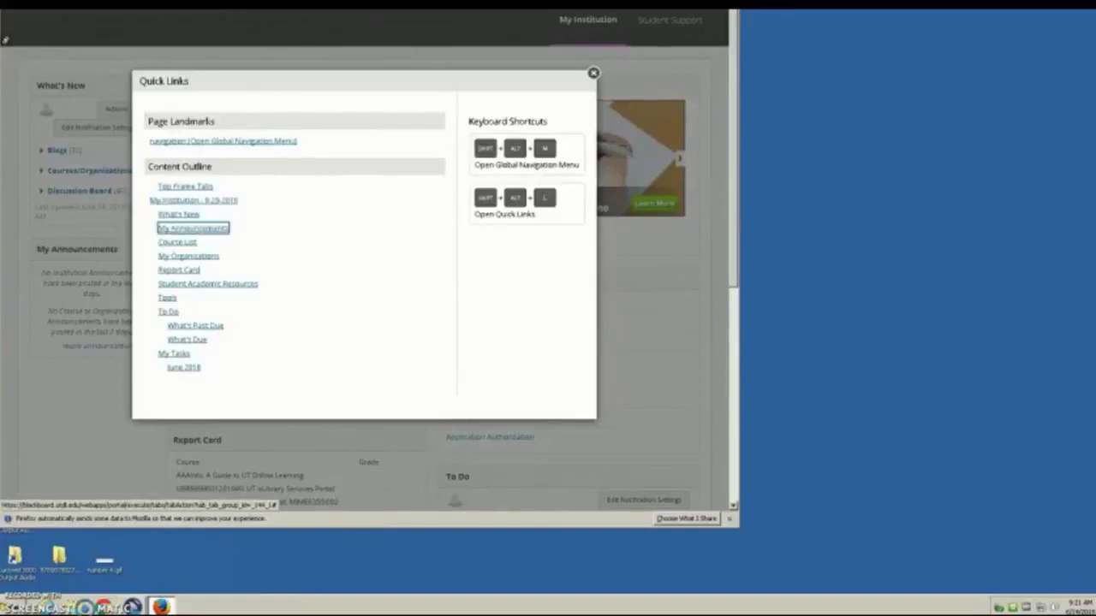
pyautogui.press('Tab')
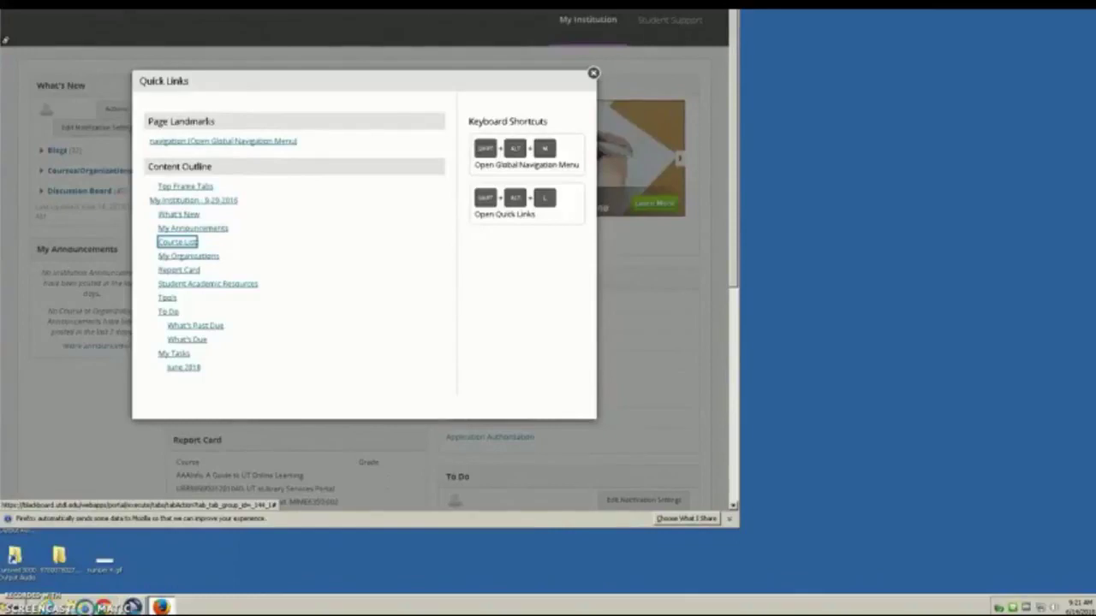
pyautogui.press('Return')
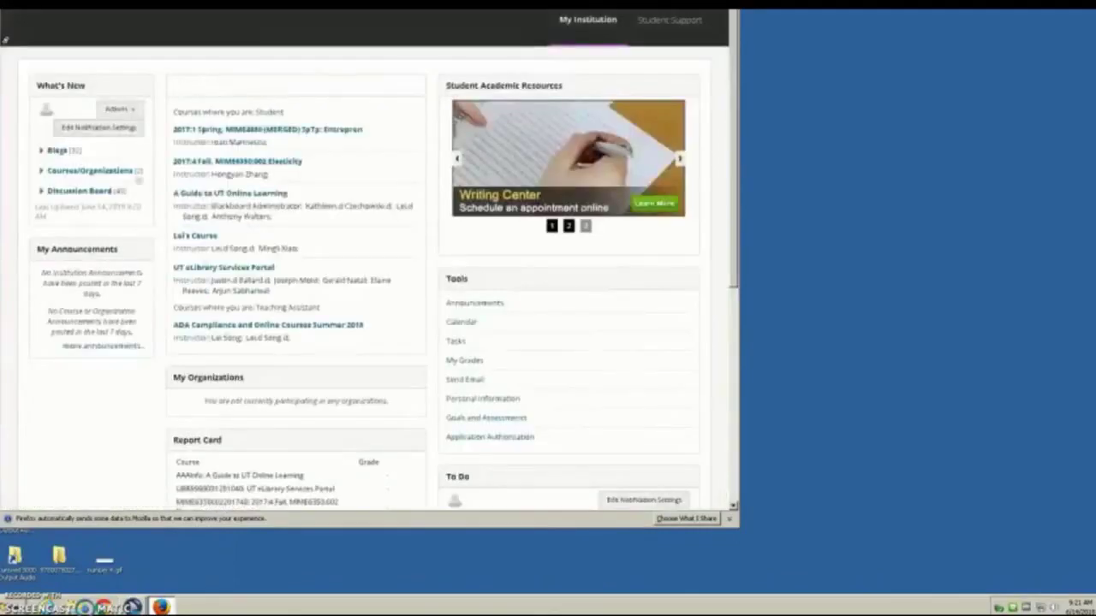
# Step: Open the ADA Compliance course from the Course List
pyautogui.press('Tab')
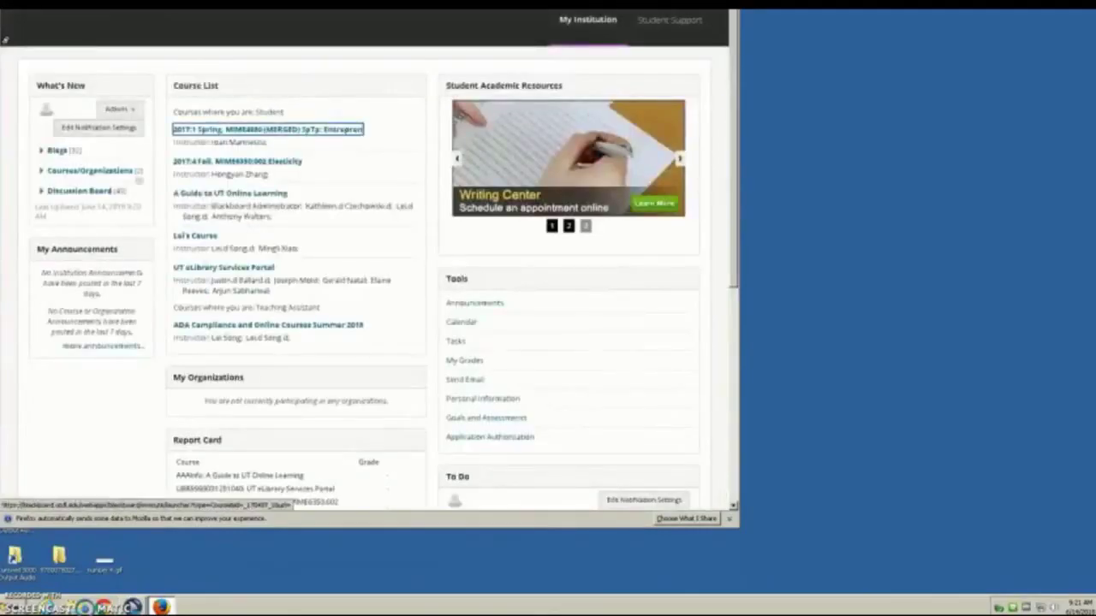
pyautogui.press('Tab')
pyautogui.press('Tab')
pyautogui.press('Tab')
pyautogui.press('Tab')
pyautogui.press('Tab')
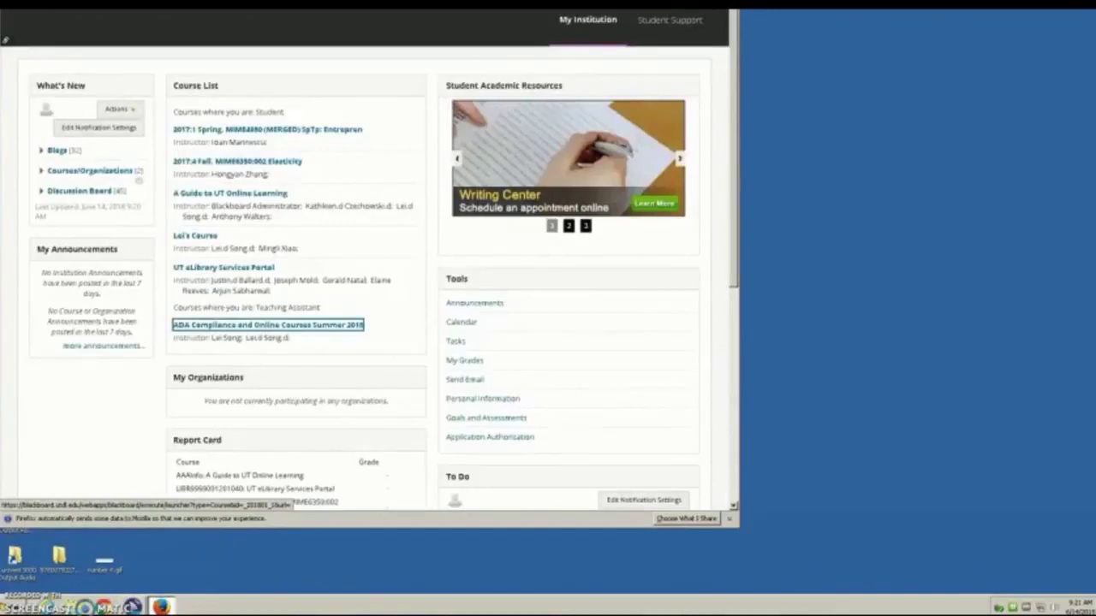
pyautogui.press('Return')
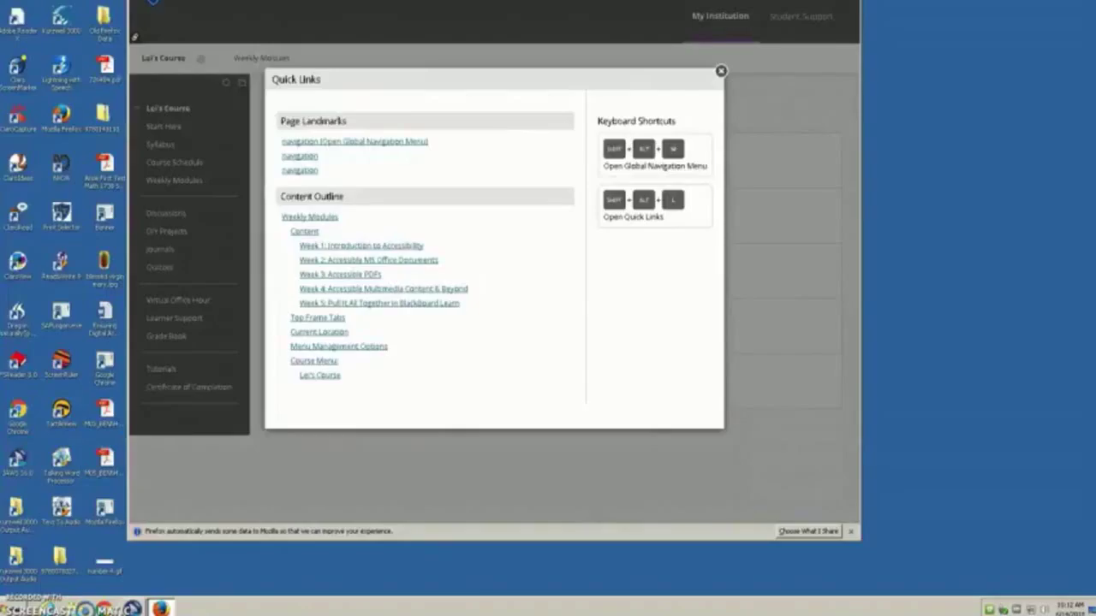
# Step: Switch to the 2017:1 Spring course through the Shift+Alt+M recent-courses menu
pyautogui.hotkey('shift', 'alt', 'm')
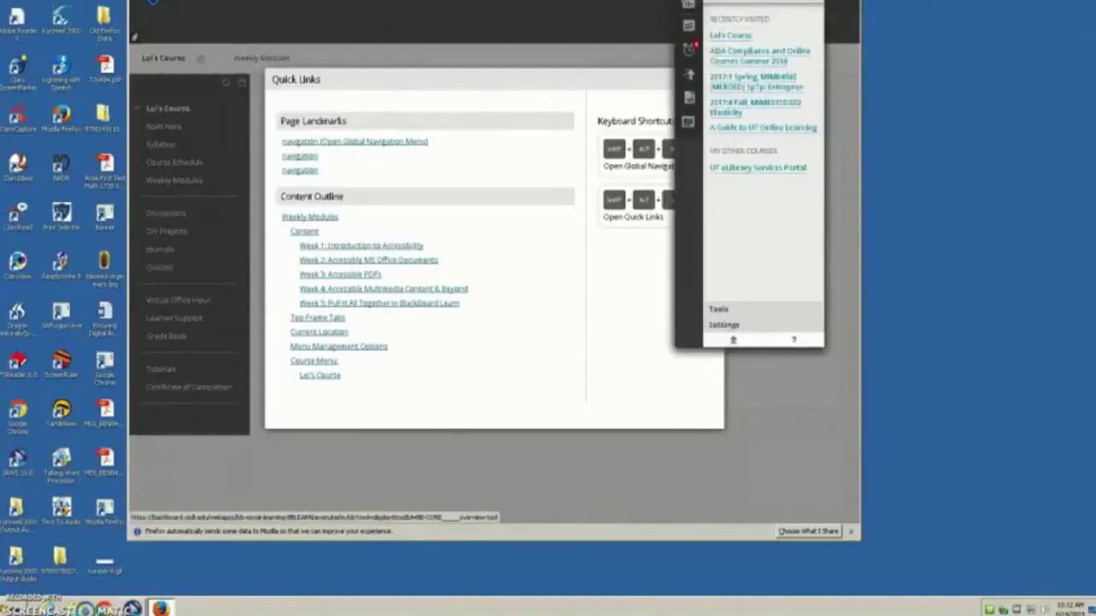
pyautogui.press('Tab')
pyautogui.press('Tab')
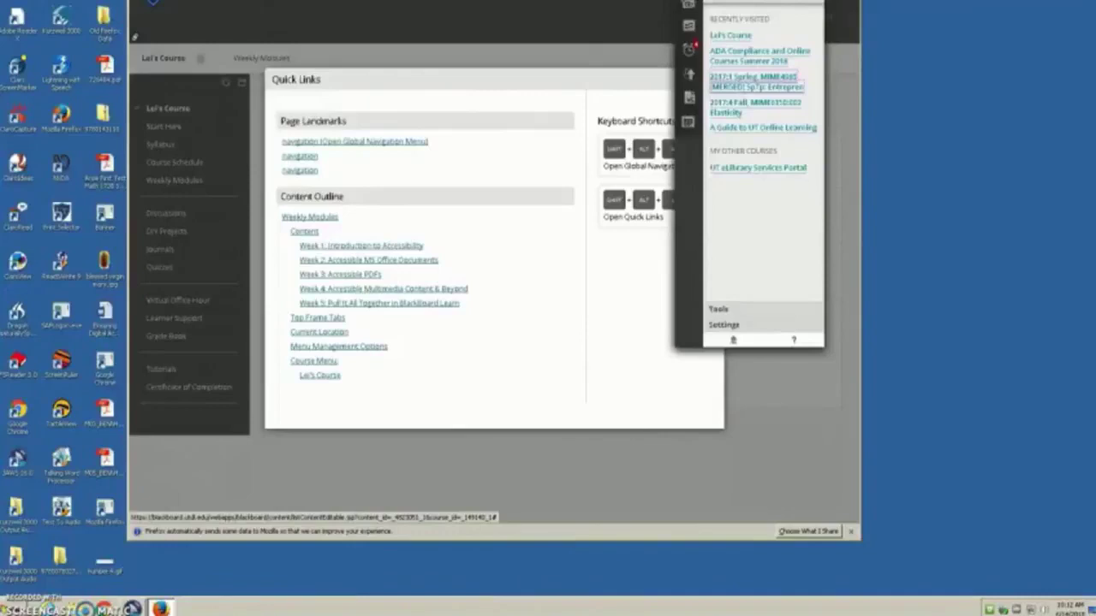
pyautogui.press('Return')
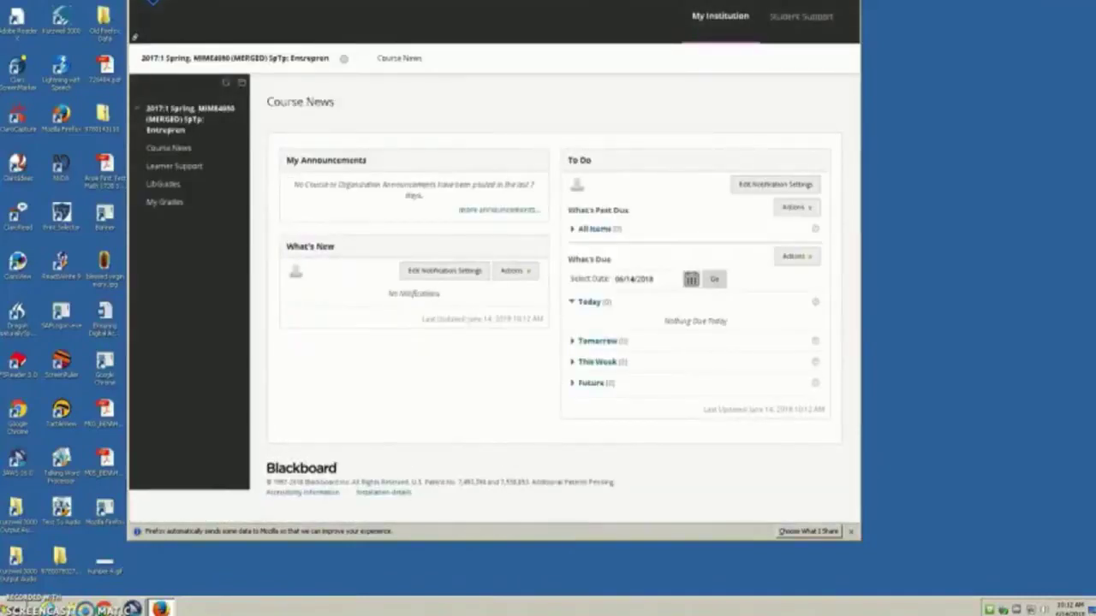
# Step: Go to Course News' What's Due section via Quick Links, then open the recent-courses panel
pyautogui.hotkey('shift', 'alt', 'l')
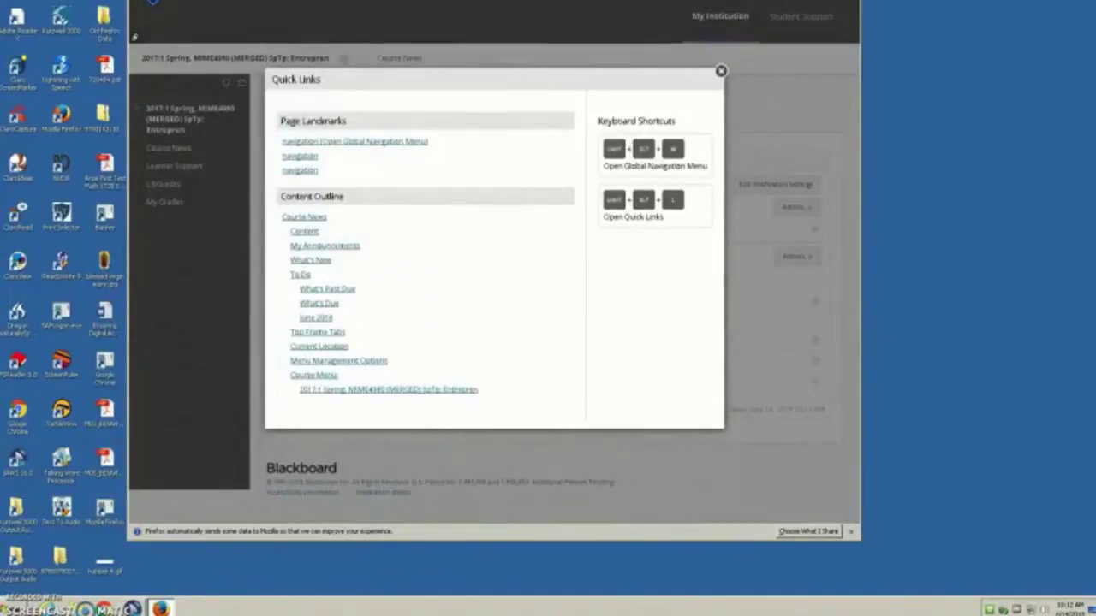
pyautogui.press('Tab')
pyautogui.press('Tab')
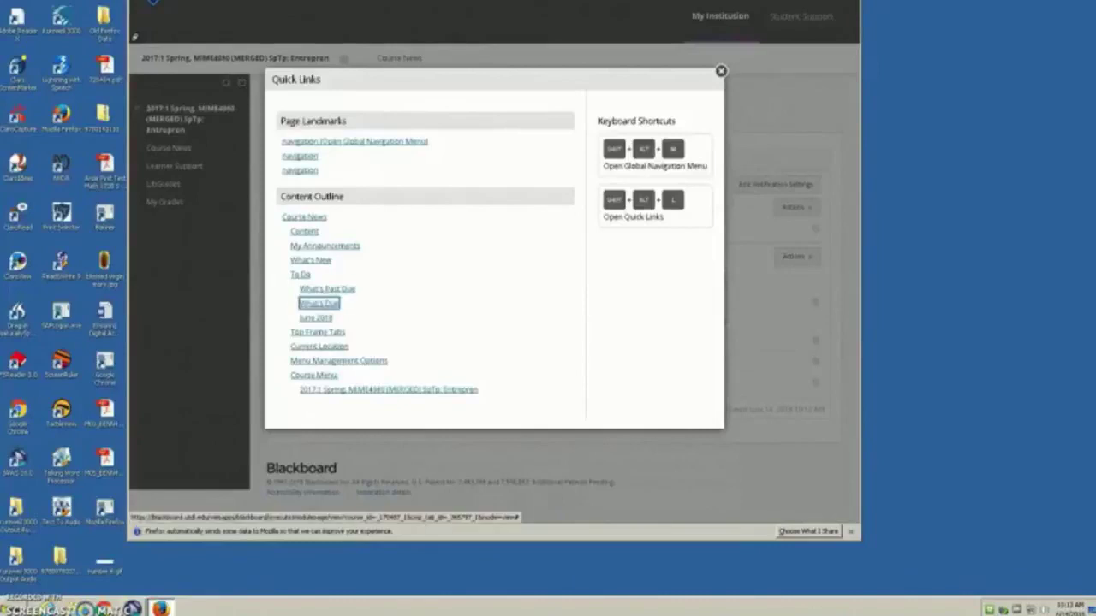
pyautogui.press('Return')
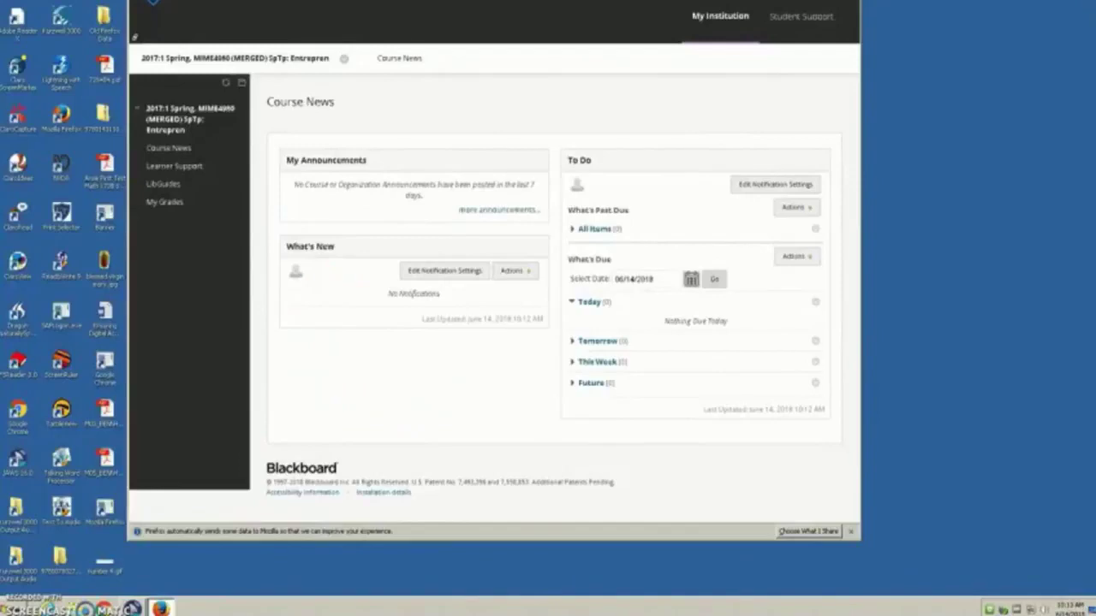
pyautogui.press('Return')
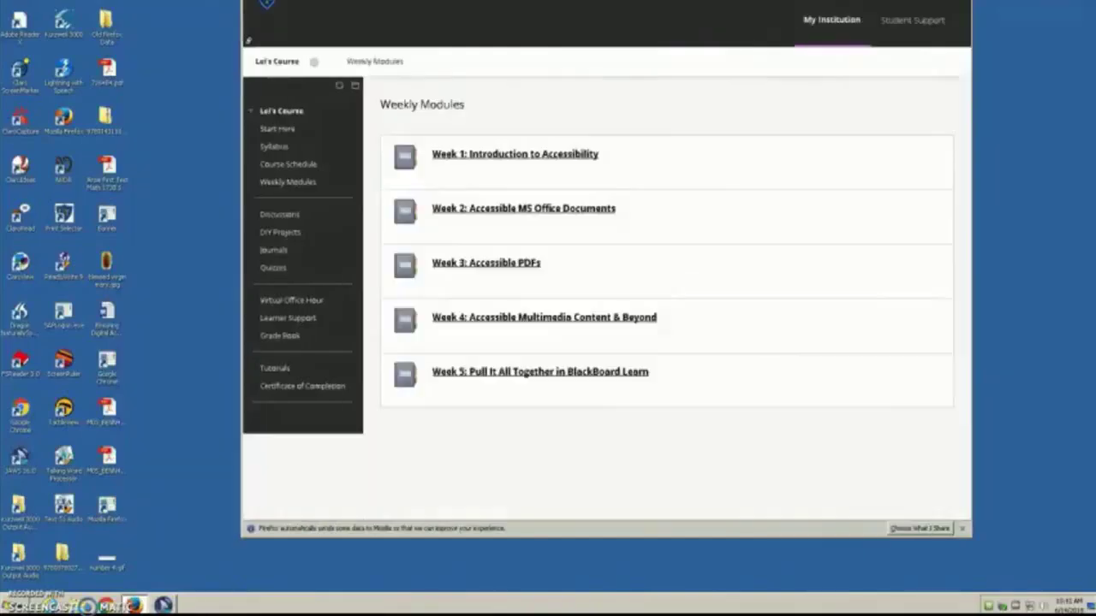
# Step: Reopen the course's Quick Links and move to the course home link
pyautogui.hotkey('shift', 'alt', 'l')
pyautogui.hotkey('shift', 'Tab')
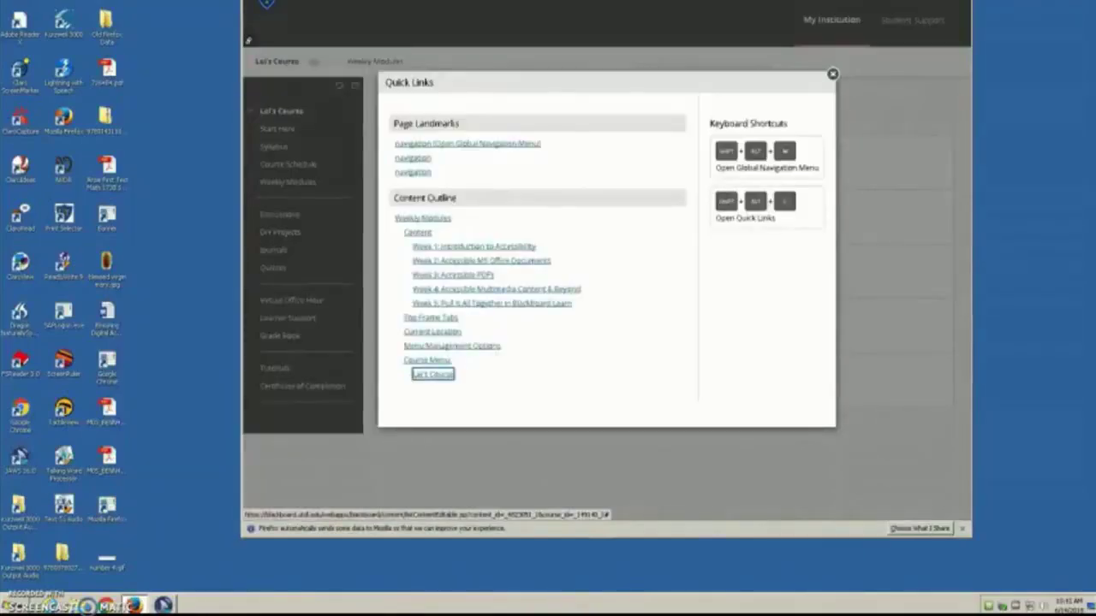
# Step: Open the DIY Projects list from the course menu
pyautogui.press('Return')
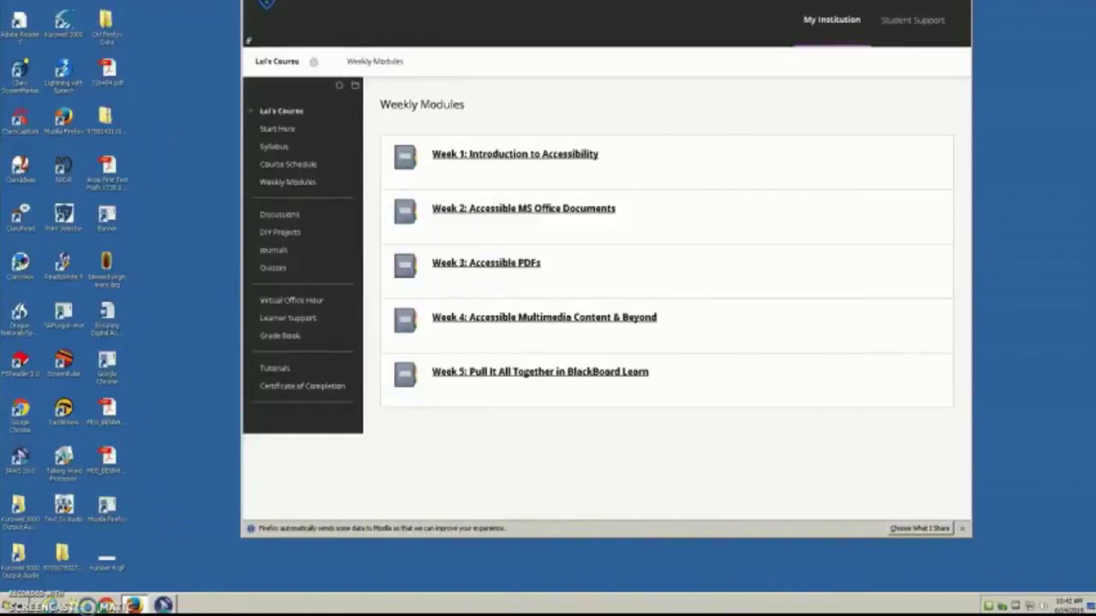
pyautogui.press('Tab')
pyautogui.press('Tab')
pyautogui.press('Tab')
pyautogui.press('Tab')
pyautogui.press('Tab')
pyautogui.press('Tab')
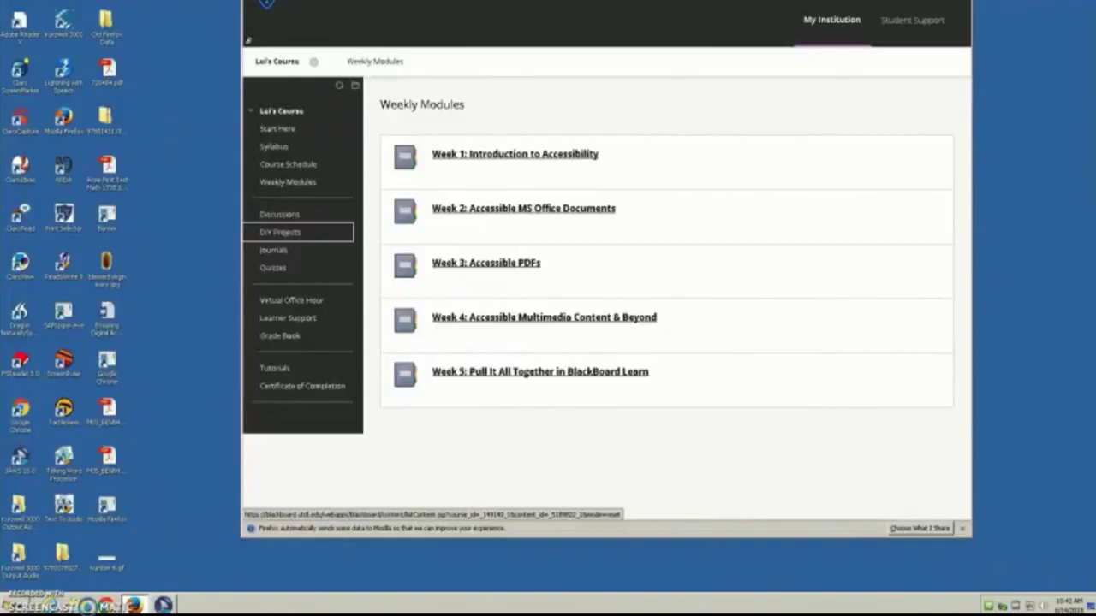
pyautogui.press('Return')
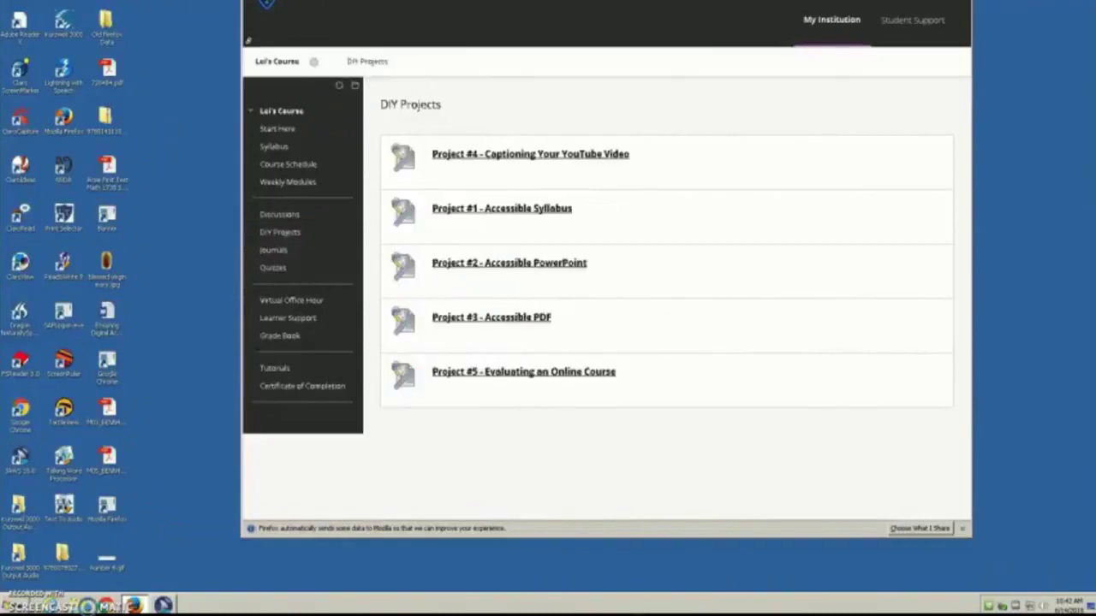
# Step: Open the Project #5 - Evaluating an Online Course assignment via Quick Links
pyautogui.hotkey('shift', 'alt', 'l')
pyautogui.press('Tab')
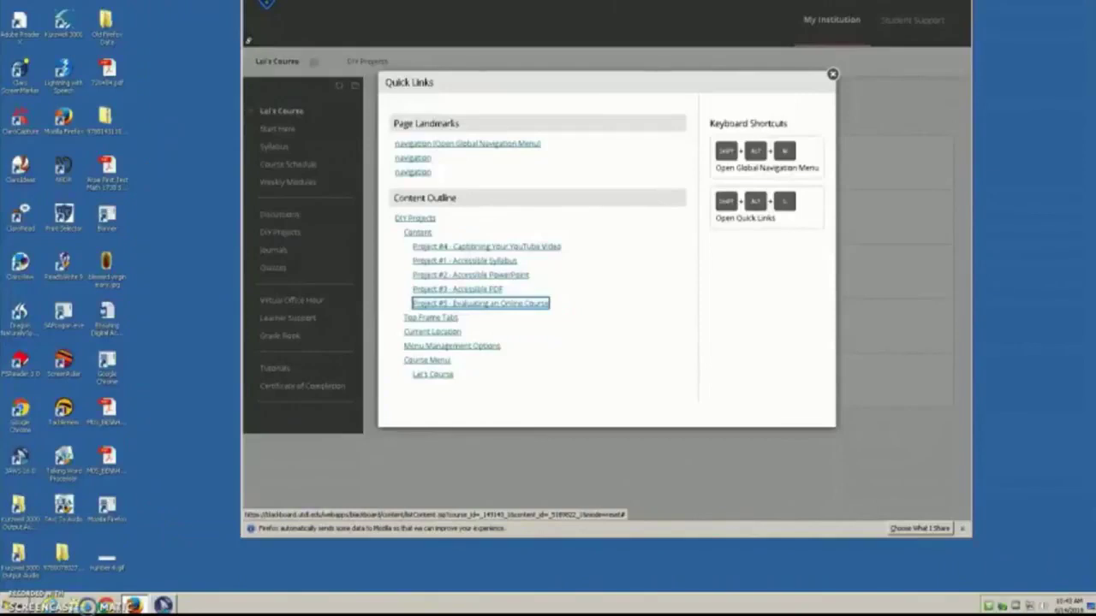
pyautogui.press('Return')
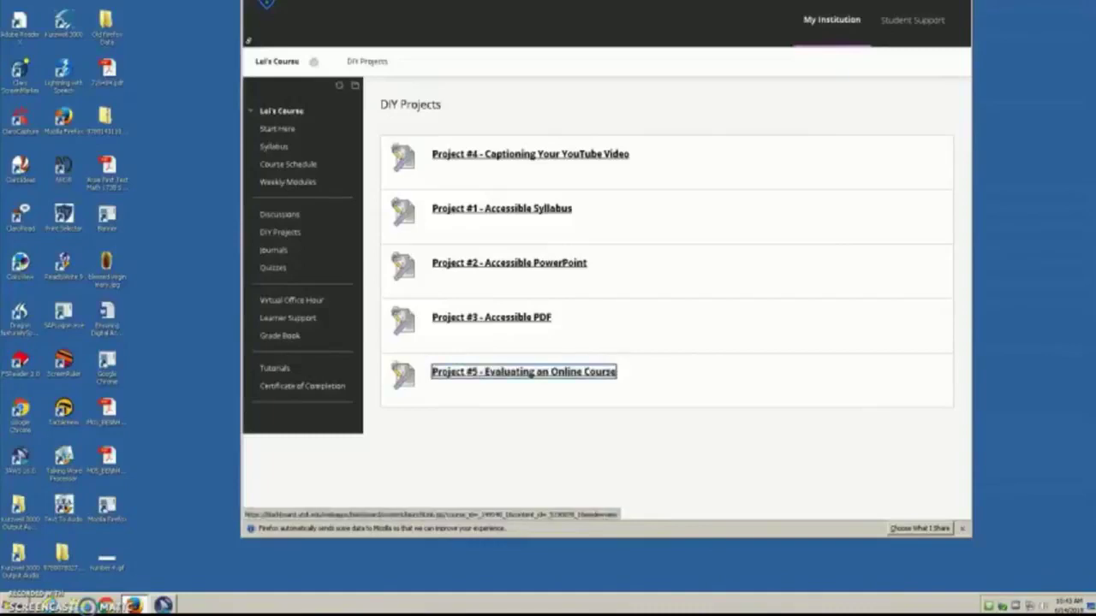
pyautogui.press('Return')
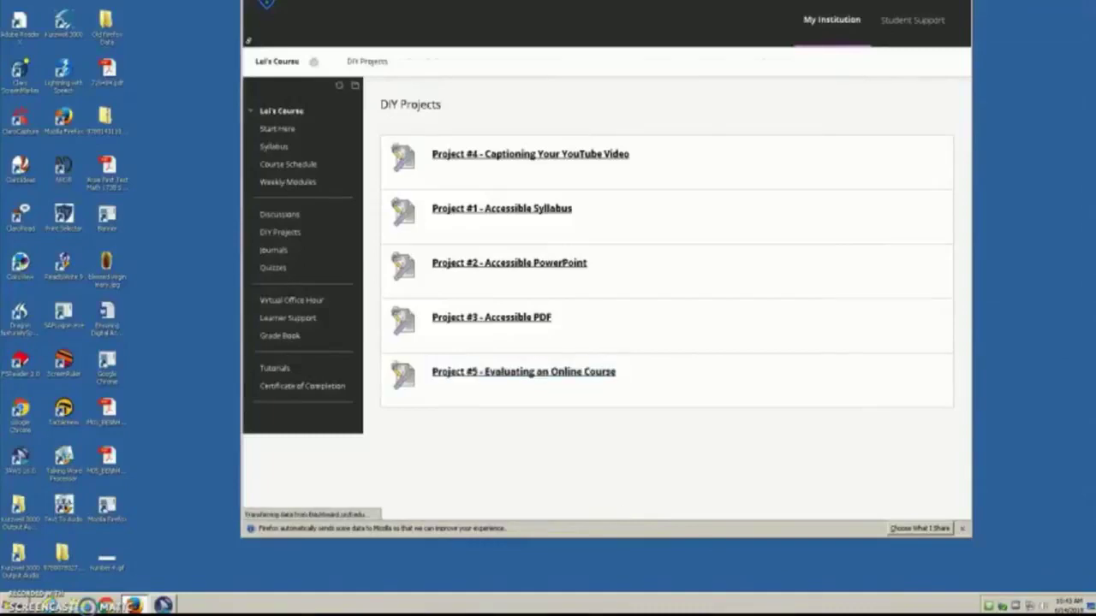
pyautogui.hotkey('shift', 'alt', 'l')
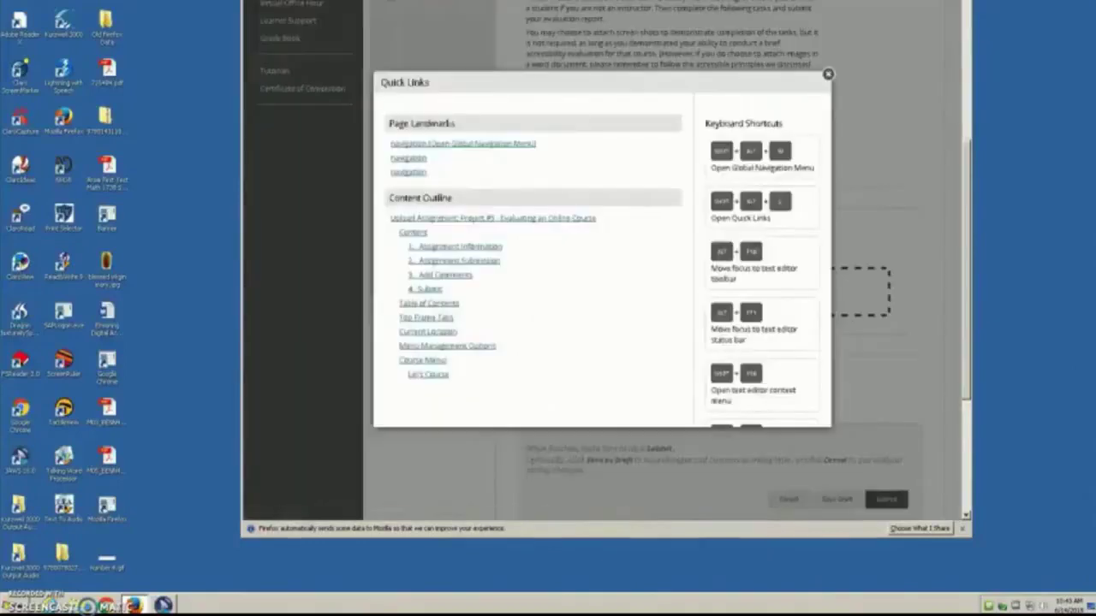
# Step: Jump to '2. Assignment Submission' and reach Browse My Computer under Attach Files
pyautogui.press('Tab')
pyautogui.press('Tab')
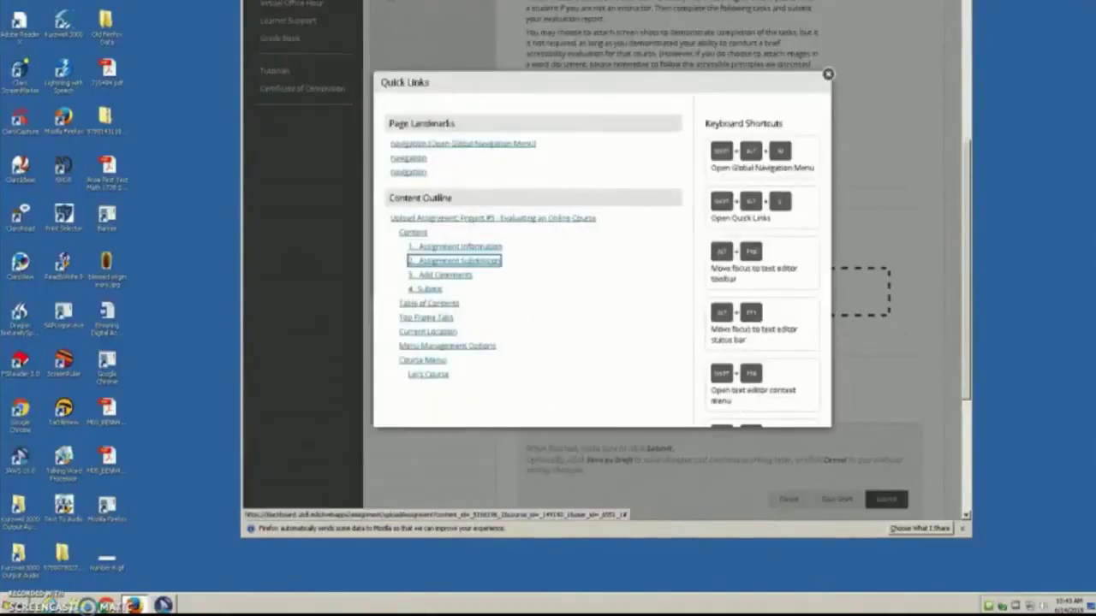
pyautogui.press('Return')
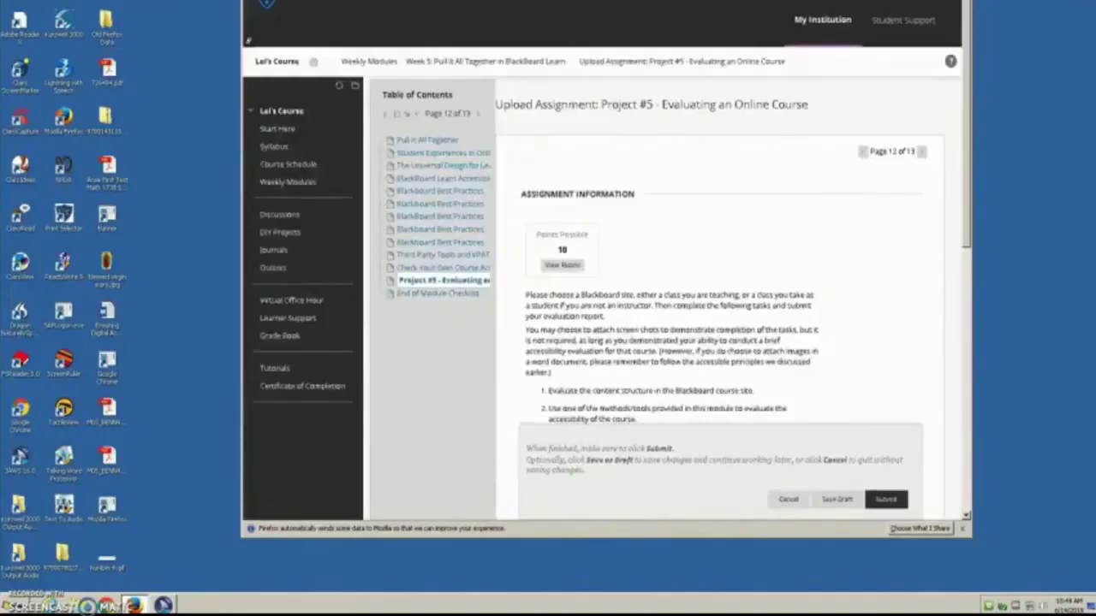
pyautogui.press('Tab')
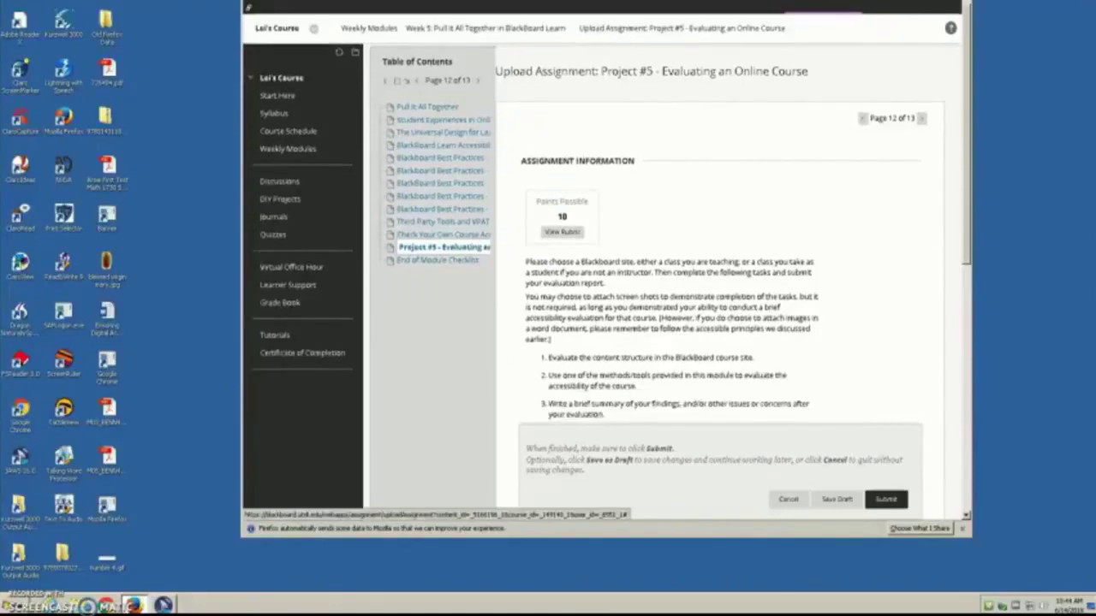
pyautogui.press('Tab')
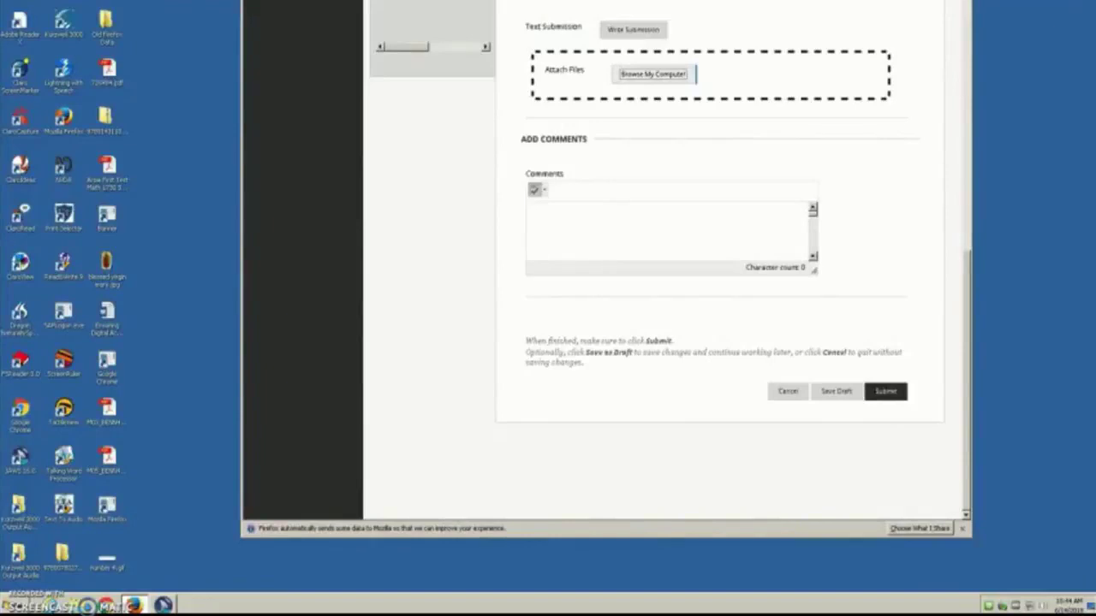
# Step: Open the Browse My Computer file picker and cycle through its filter and options
pyautogui.press('Return')
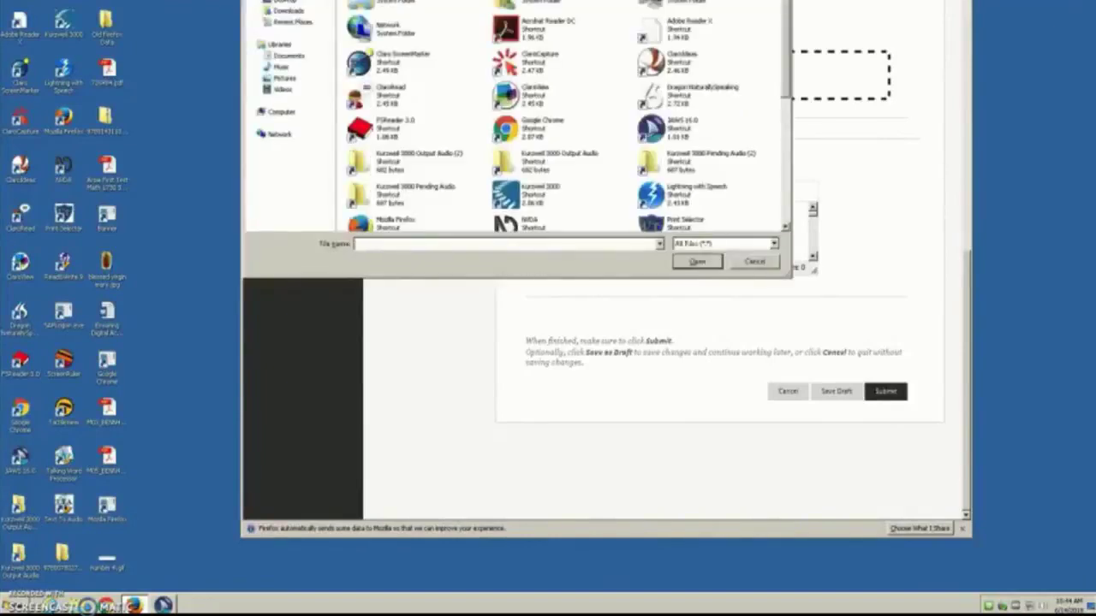
pyautogui.press('Tab')
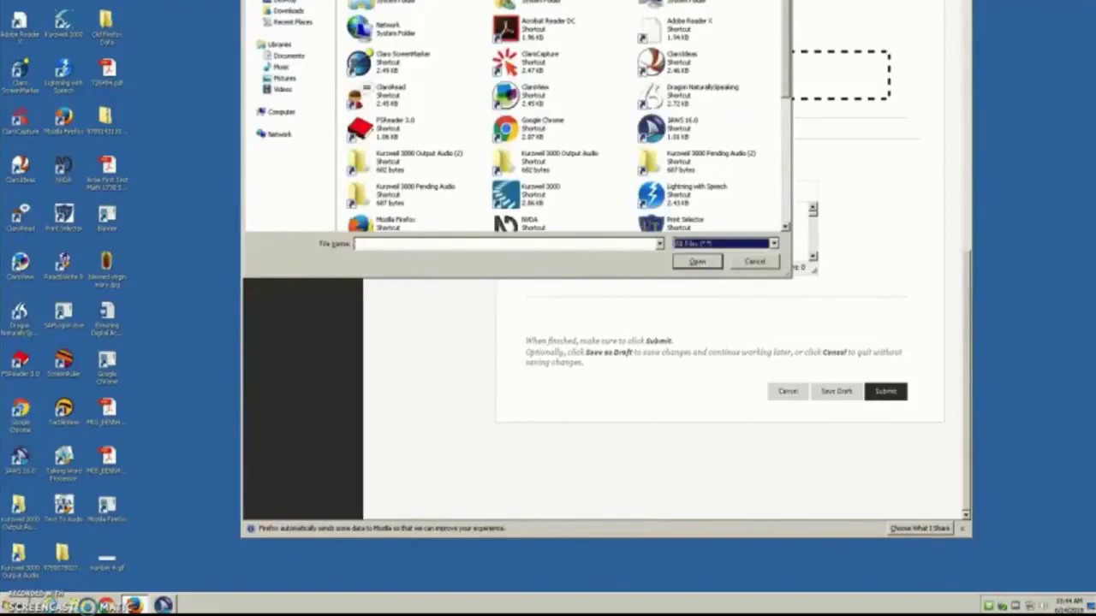
pyautogui.press('Tab')
pyautogui.press('Tab')
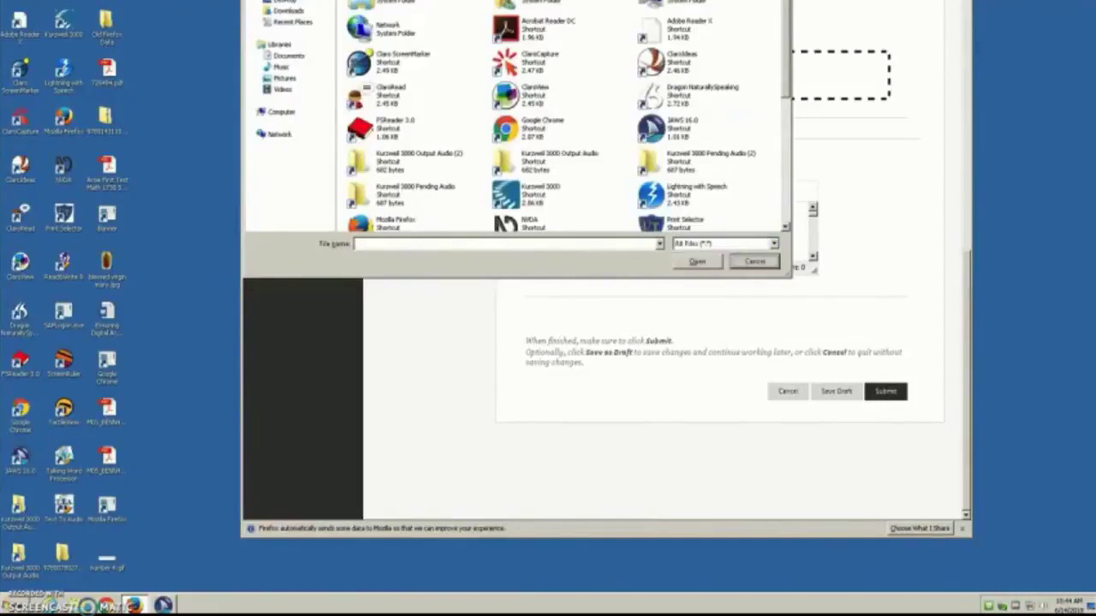
pyautogui.press('Tab')
pyautogui.press('Tab')
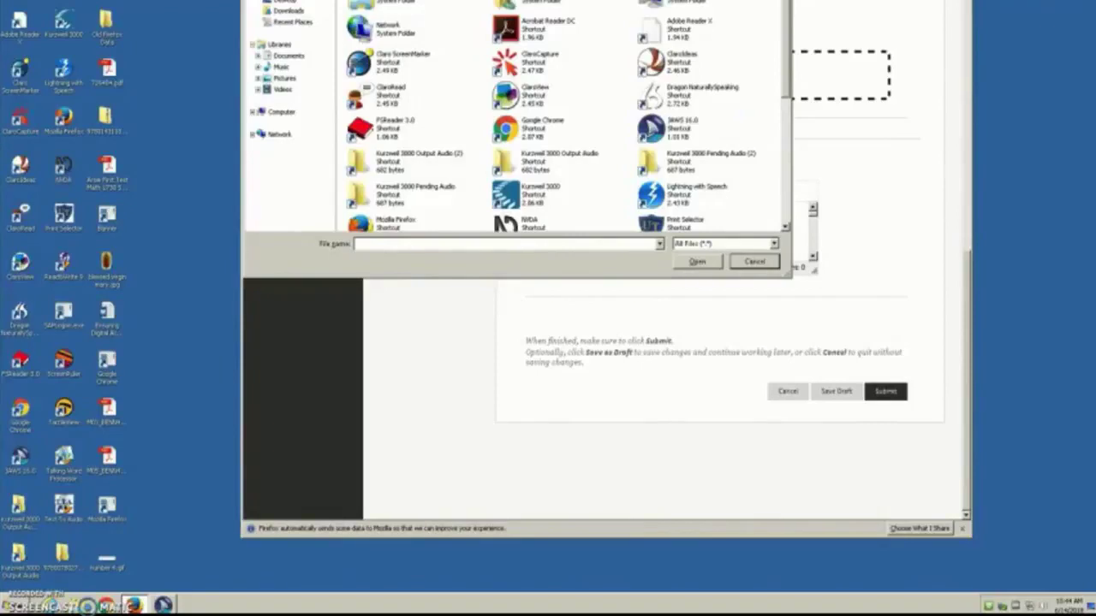
# Step: Move through Libraries, Documents and Music in the navigation pane to Pictures
pyautogui.click(279, 44)
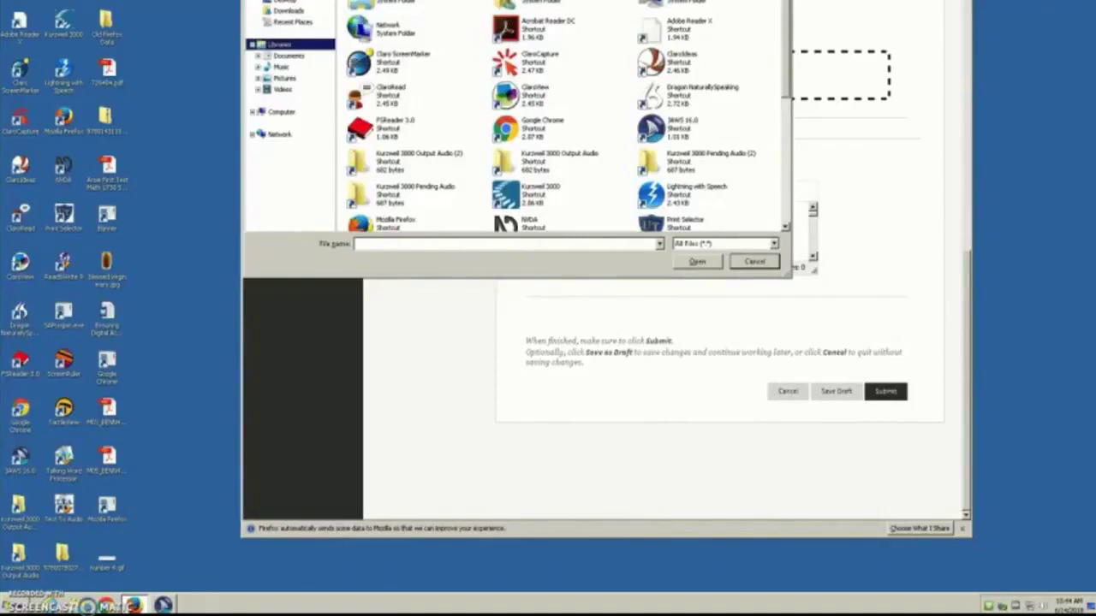
pyautogui.click(288, 55)
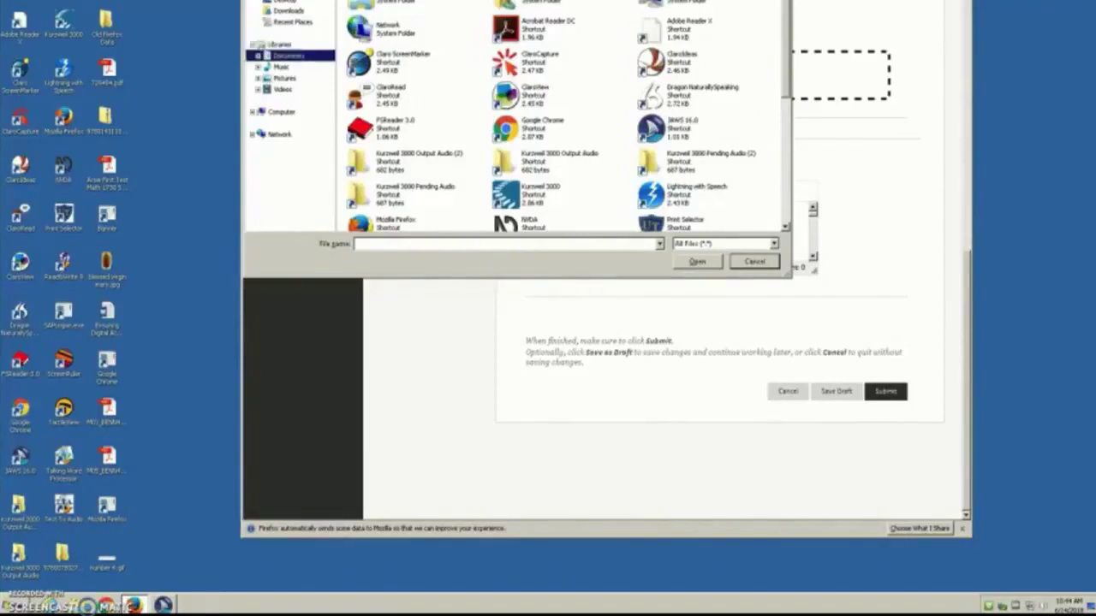
pyautogui.click(282, 66)
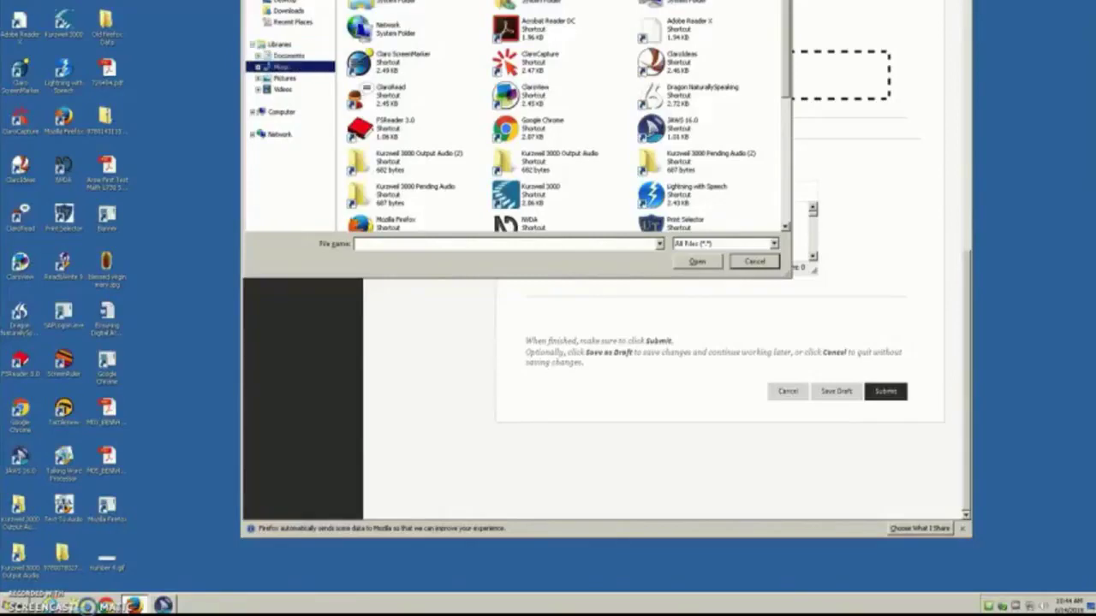
pyautogui.click(284, 78)
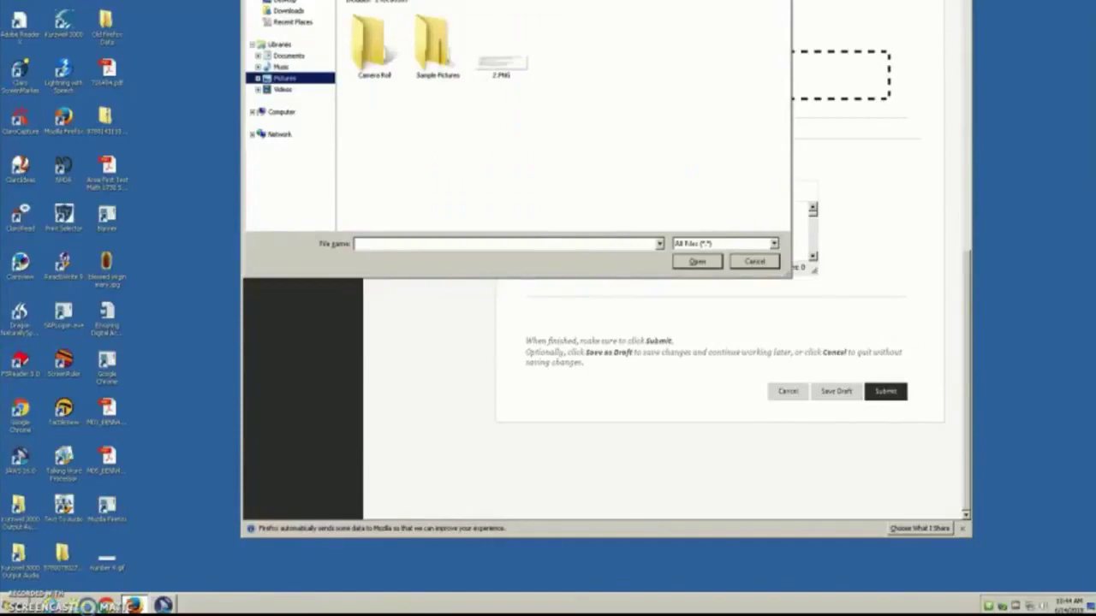
# Step: Select 2.PNG in the Pictures library and open it as the attachment
pyautogui.press('Tab')
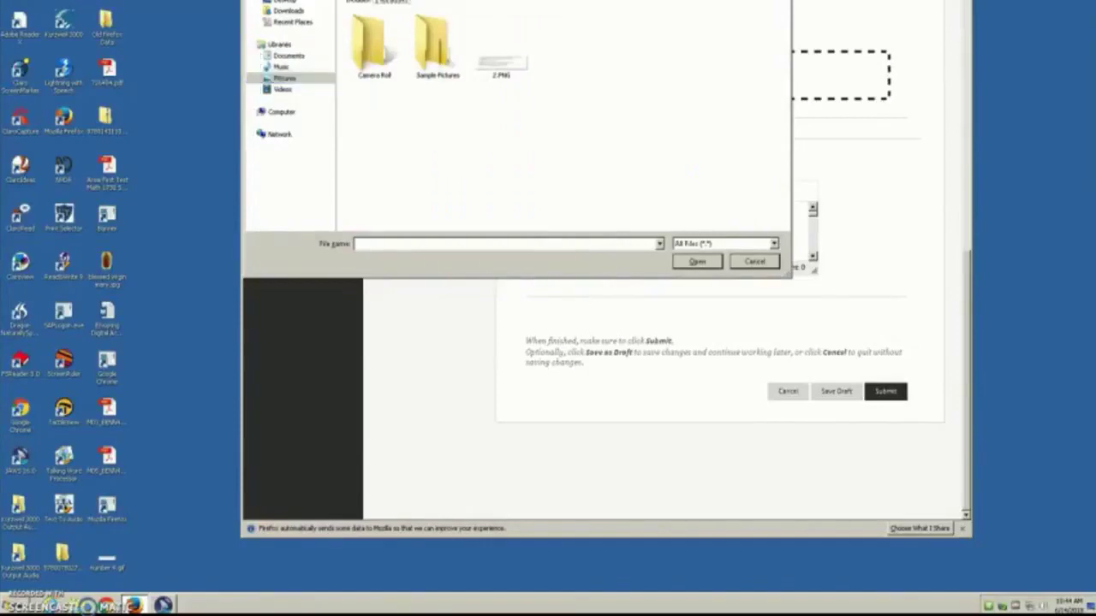
pyautogui.press('Tab')
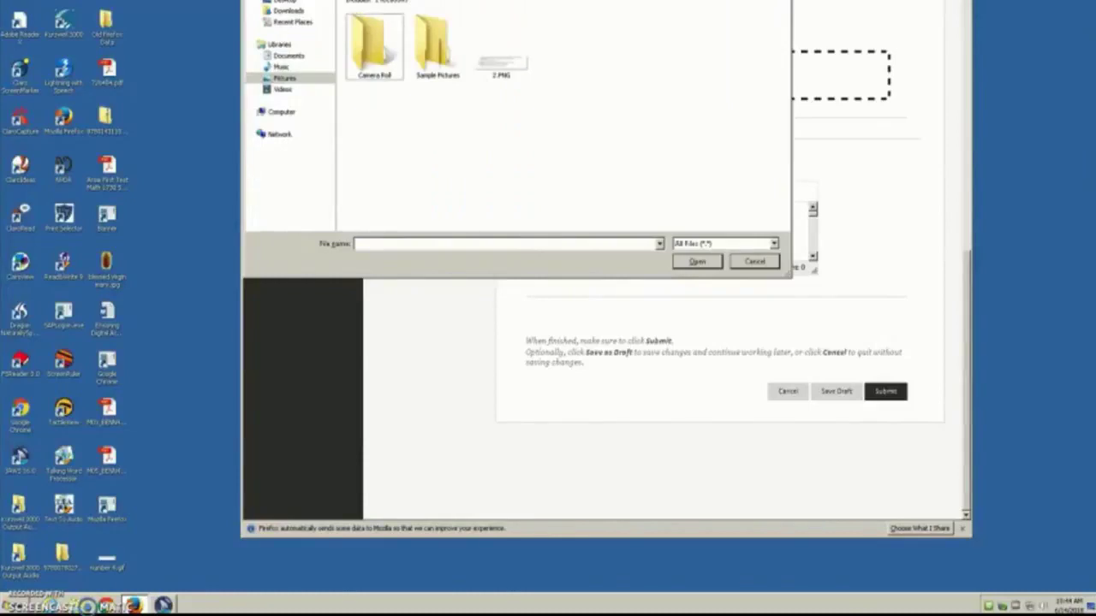
pyautogui.press('Right')
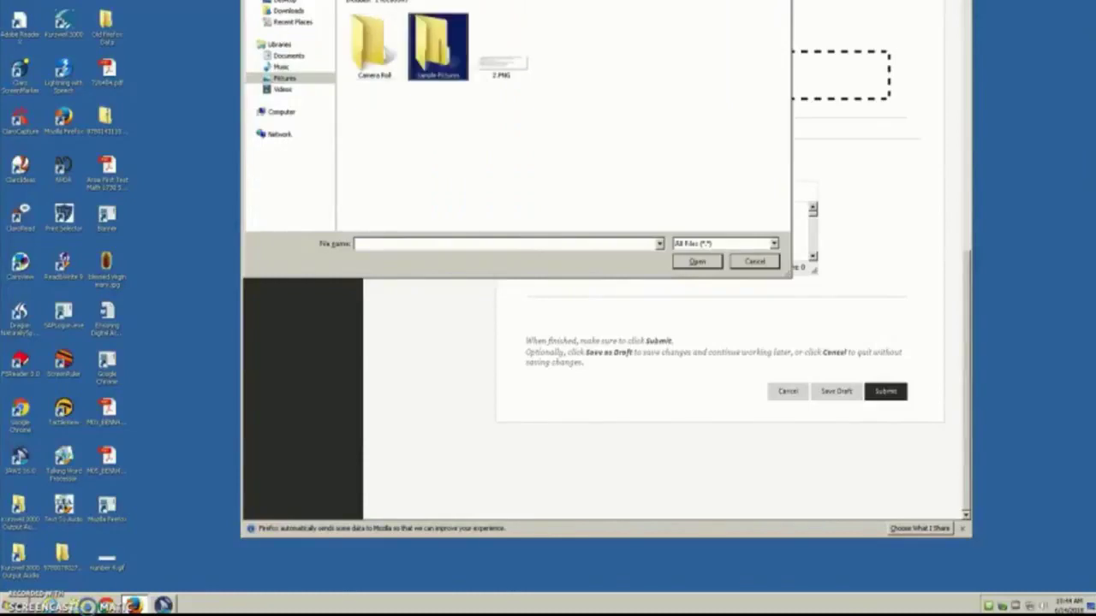
pyautogui.press('Right')
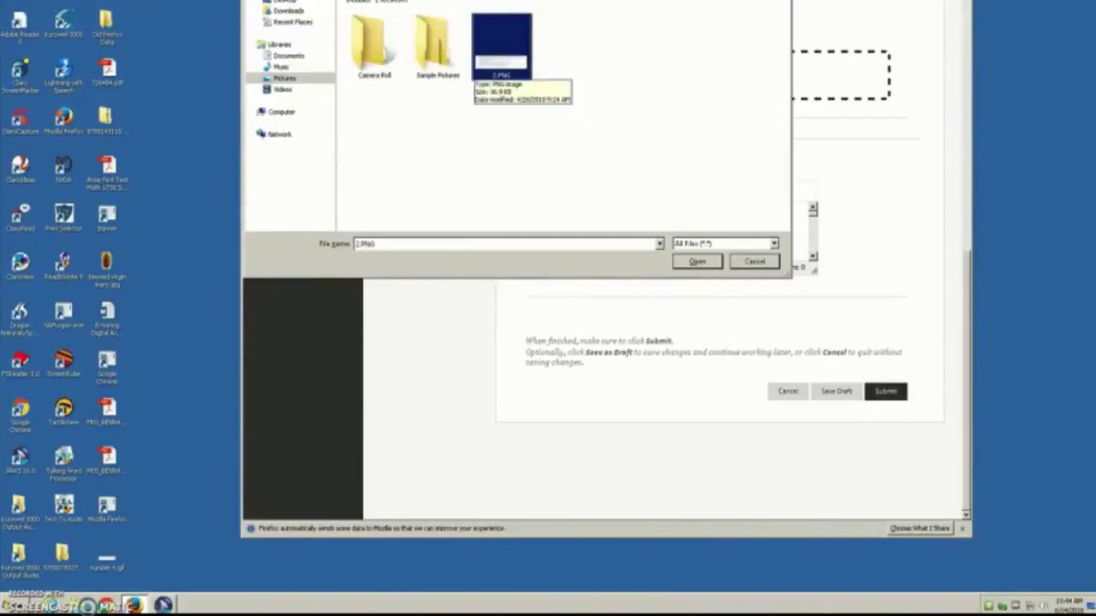
pyautogui.press('Return')
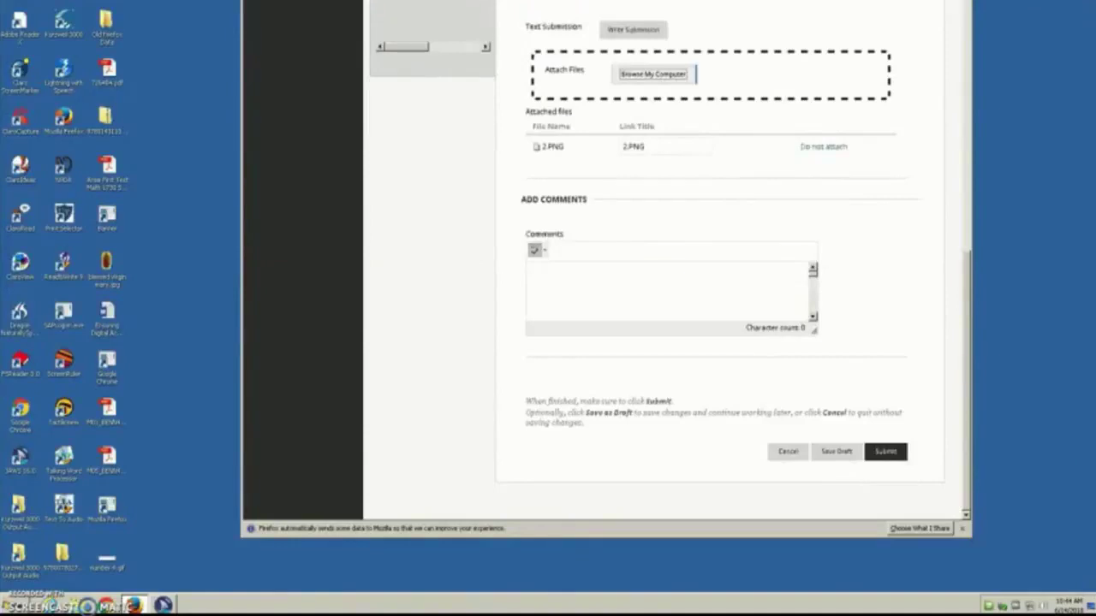
# Step: Move past the attachment and comments and submit Project #5 with 2.PNG attached
pyautogui.press('Tab')
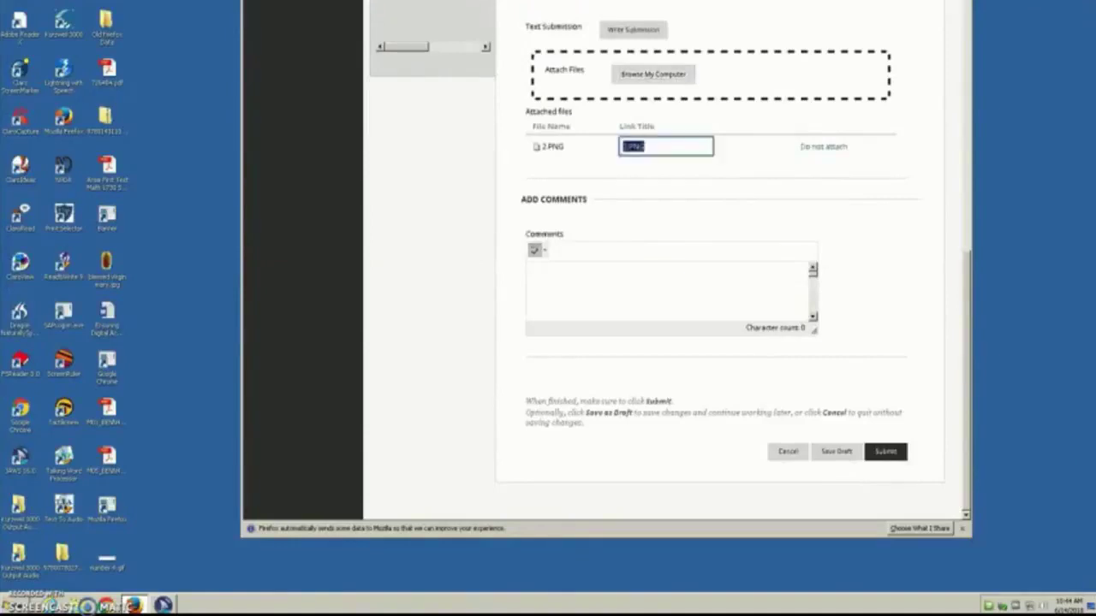
pyautogui.press('Tab')
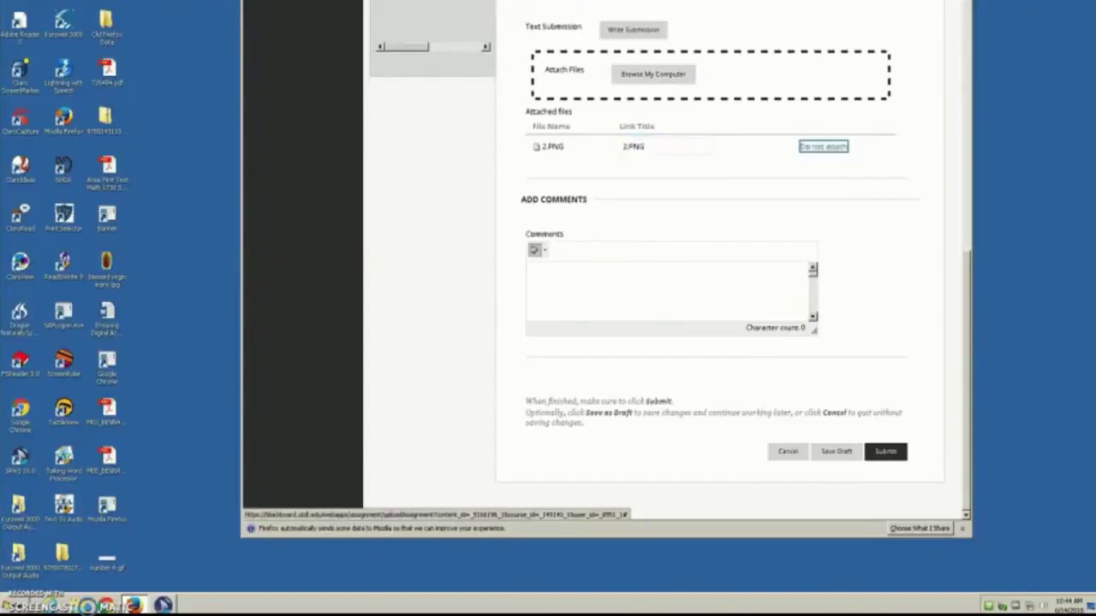
pyautogui.press('Tab')
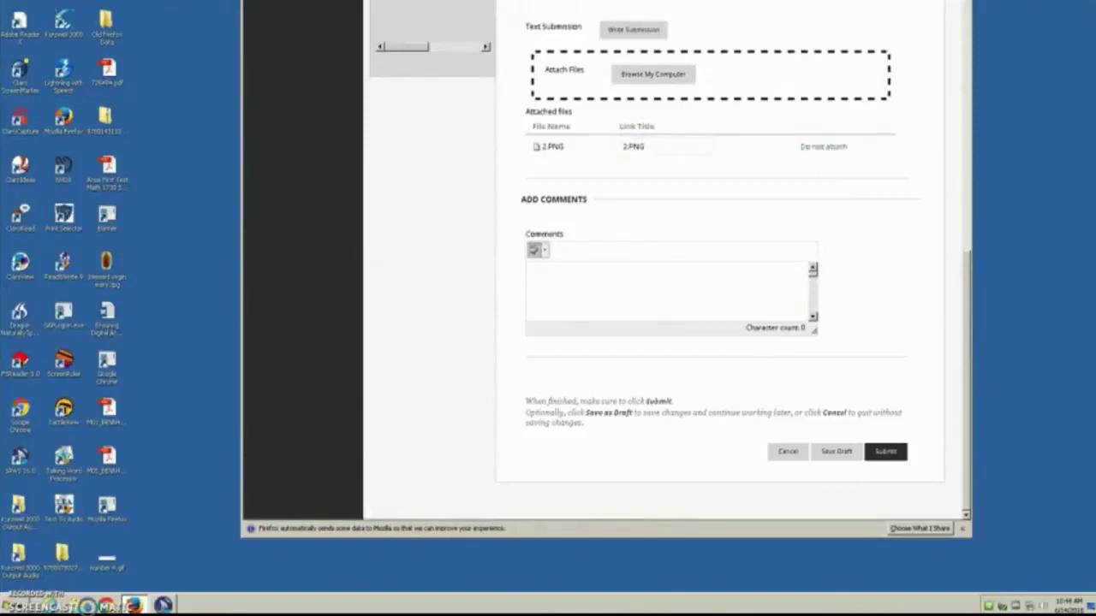
pyautogui.press('Tab')
pyautogui.press('Tab')
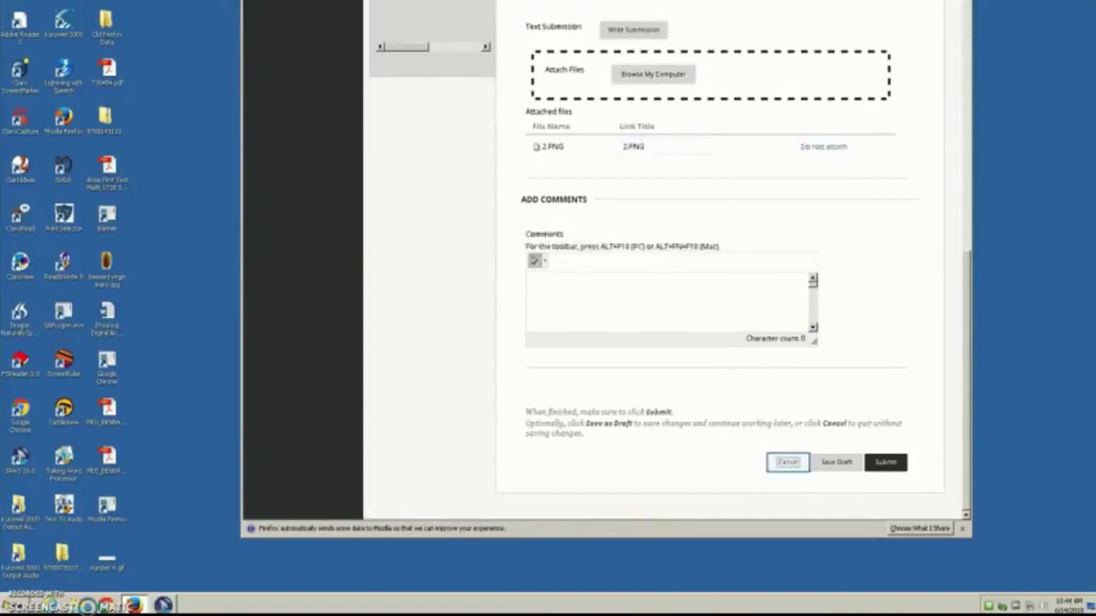
pyautogui.press('Tab')
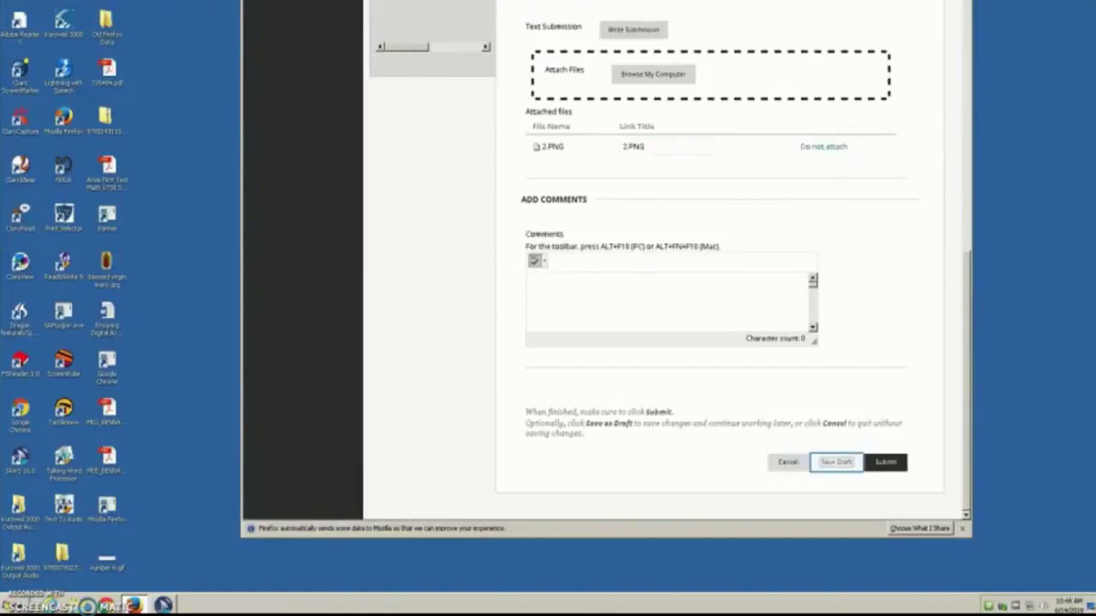
pyautogui.press('Tab')
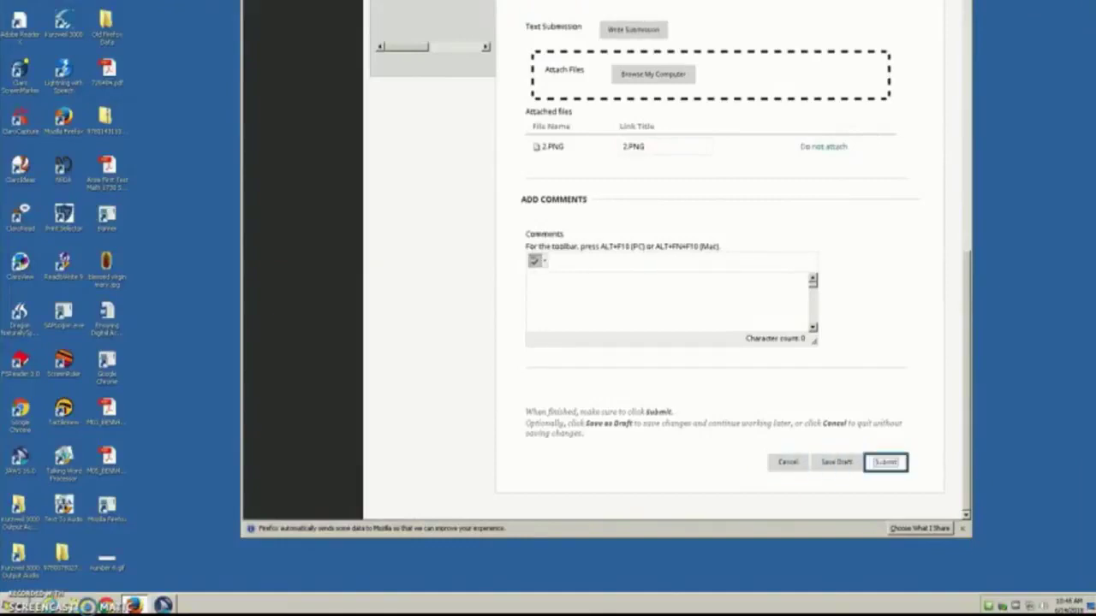
pyautogui.press('Return')
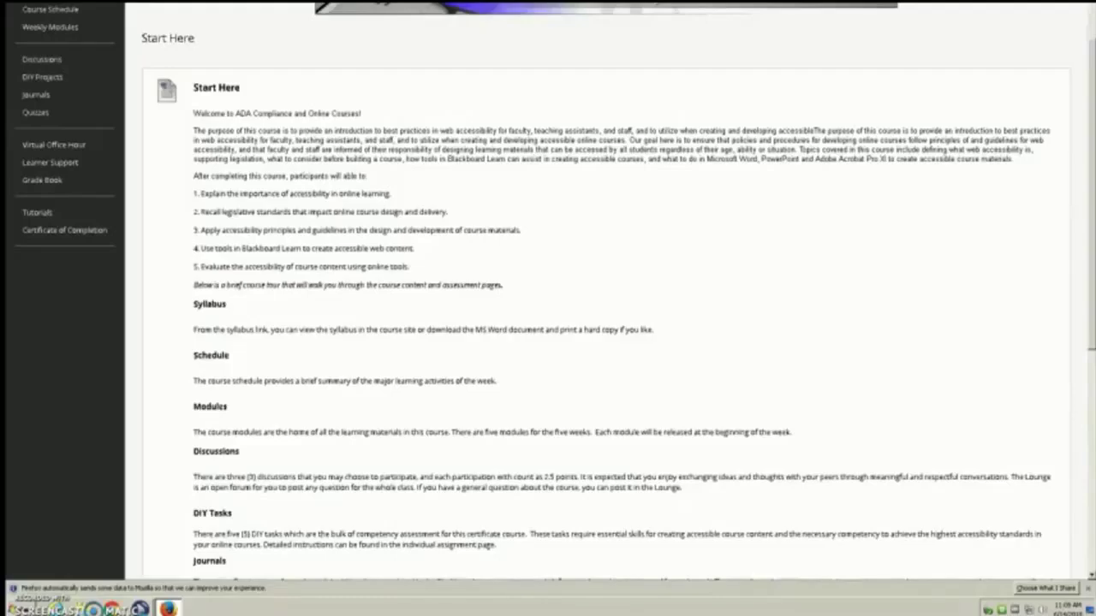
# Step: Jump to the course menu through Quick Links and open Discussions
pyautogui.hotkey('shift', 'alt', 'l')
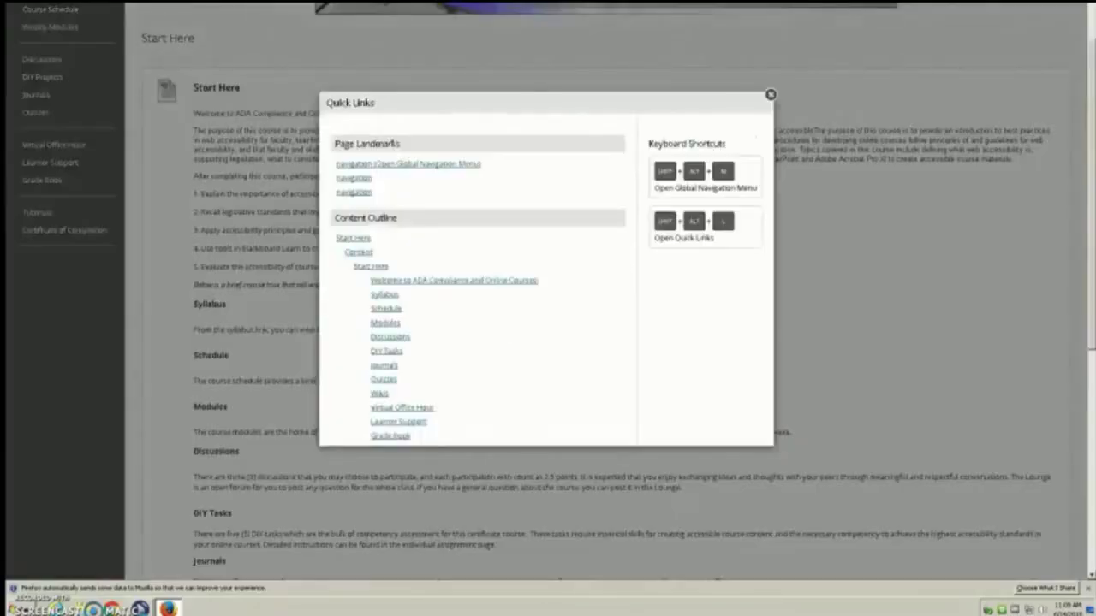
pyautogui.press('Tab')
pyautogui.press('Return')
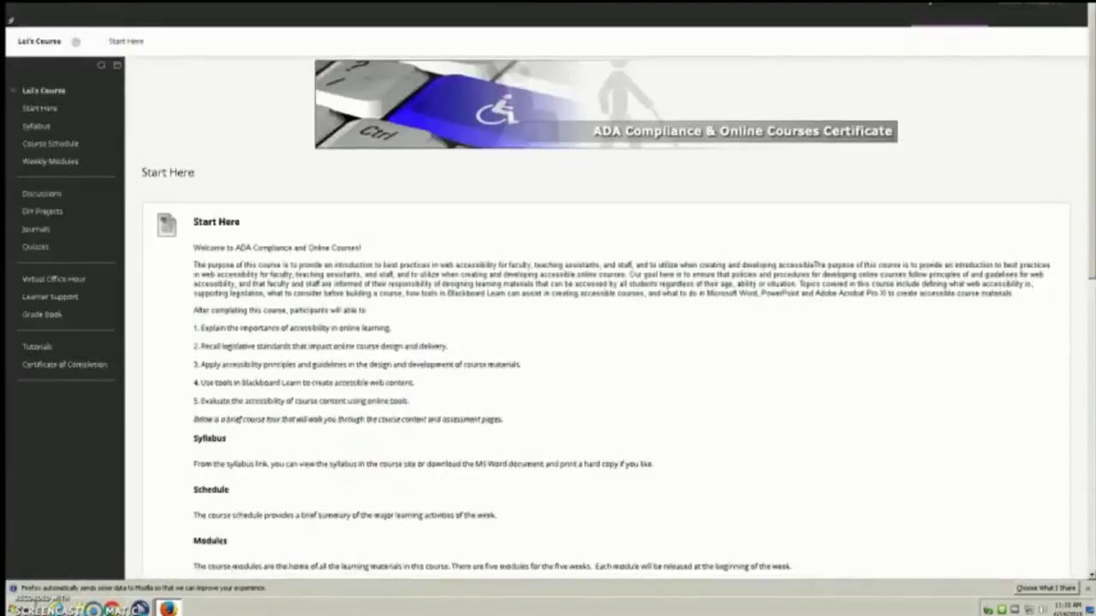
pyautogui.press('Tab')
pyautogui.press('Tab')
pyautogui.press('Tab')
pyautogui.press('Tab')
pyautogui.press('Tab')
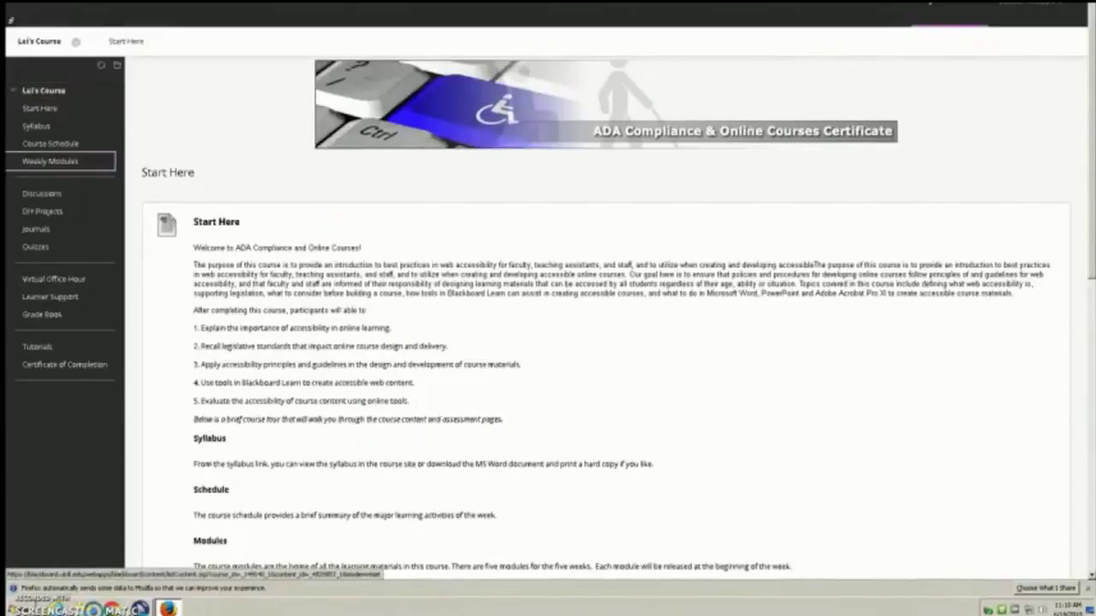
pyautogui.press('Tab')
pyautogui.press('Return')
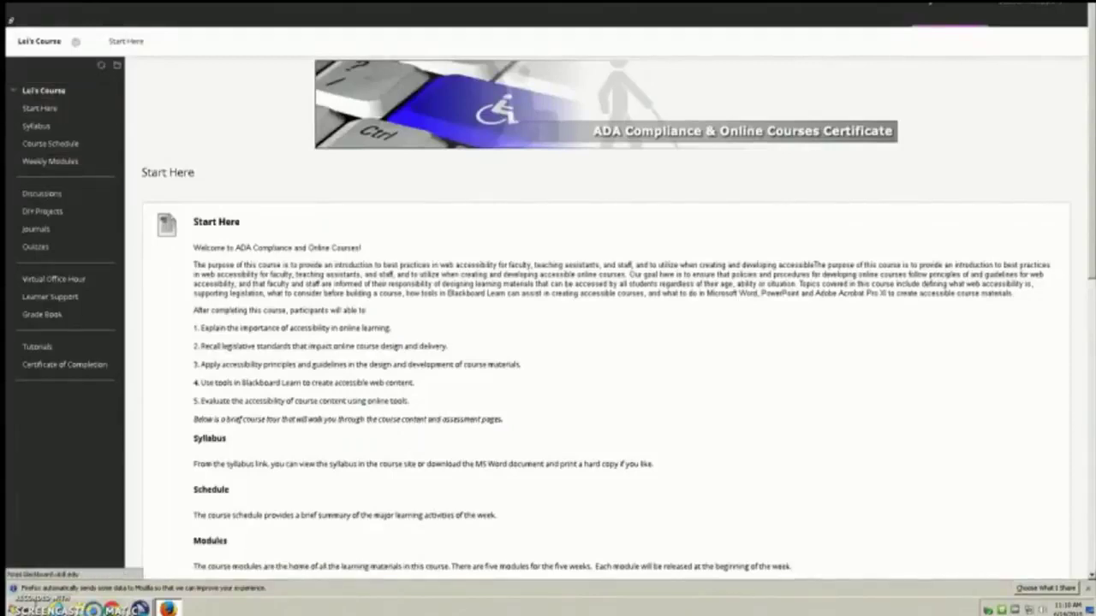
# Step: Jump to the forum table and move past The Lounge to the Module 1 forum
pyautogui.hotkey('shift', 'alt', 'l')
pyautogui.press('Tab')
pyautogui.press('Tab')
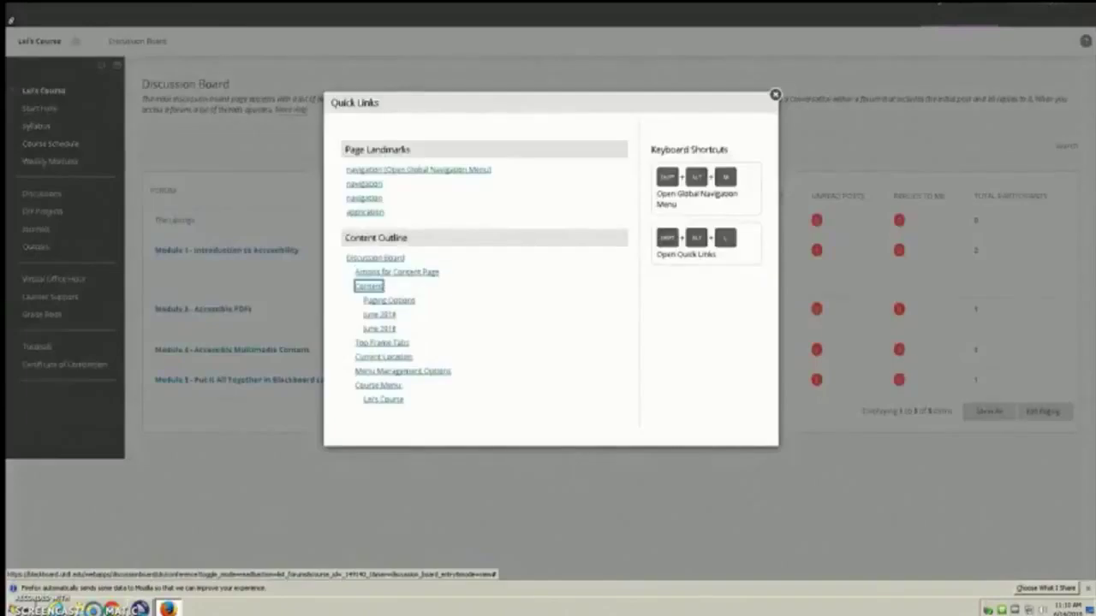
pyautogui.press('Return')
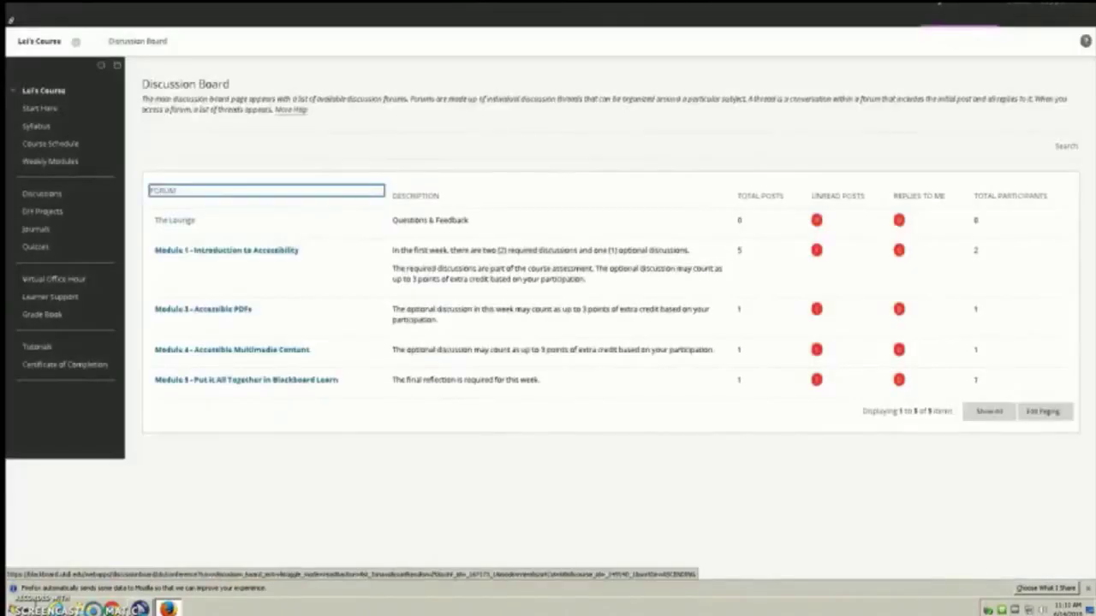
pyautogui.press('Tab')
pyautogui.press('Tab')
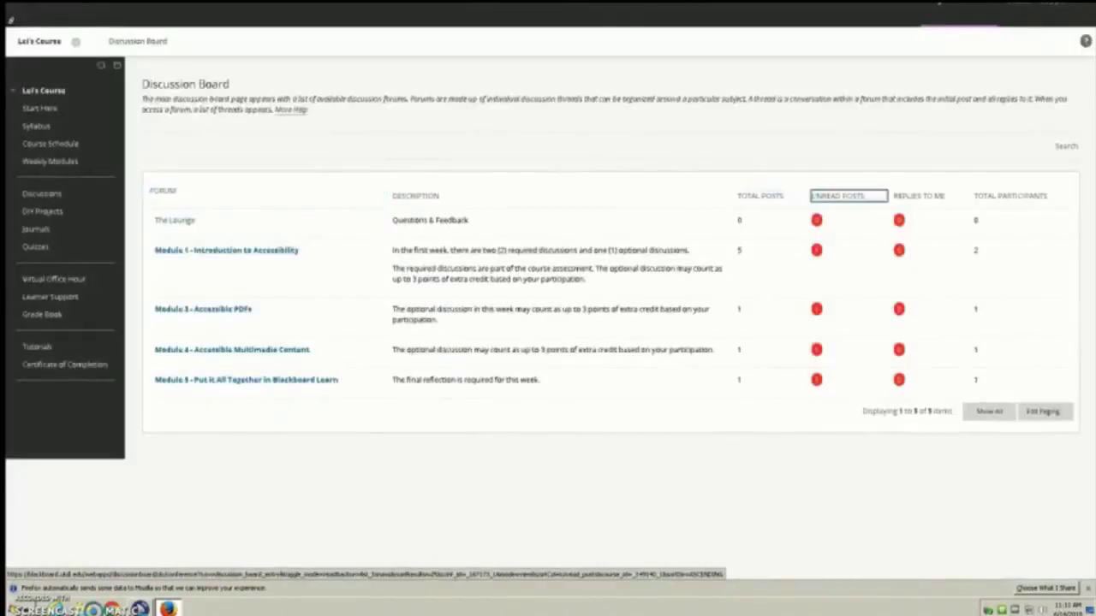
pyautogui.press('Tab')
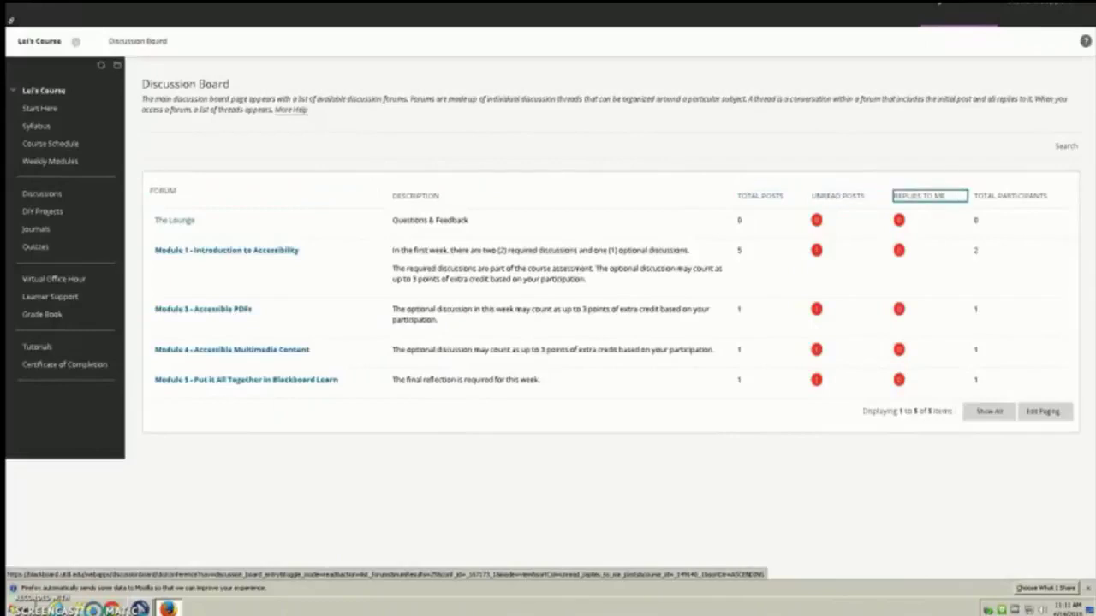
pyautogui.press('Tab')
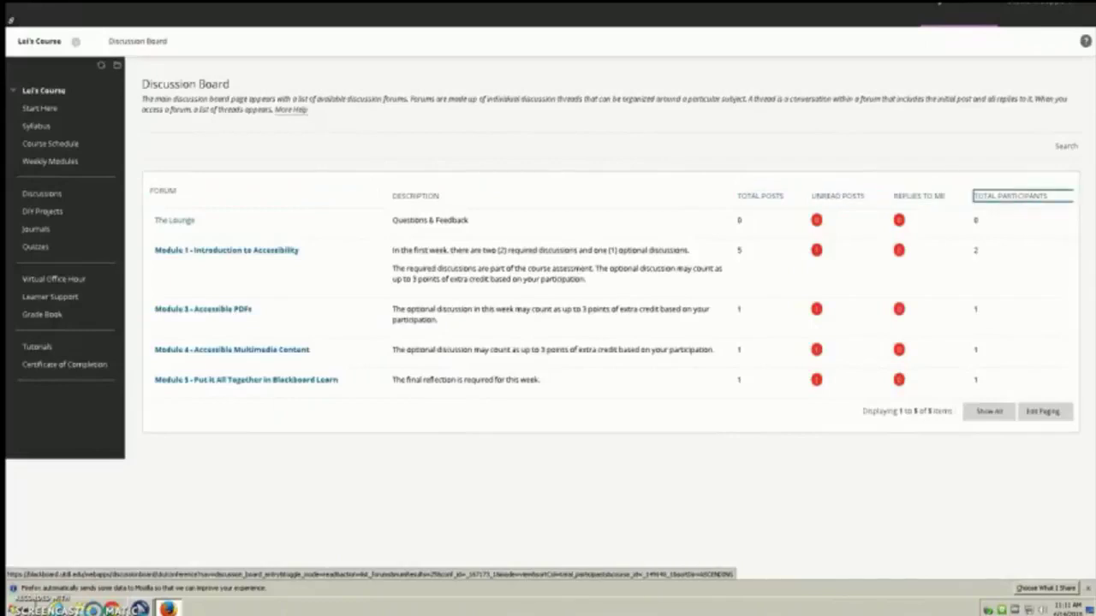
pyautogui.press('Tab')
pyautogui.press('Tab')
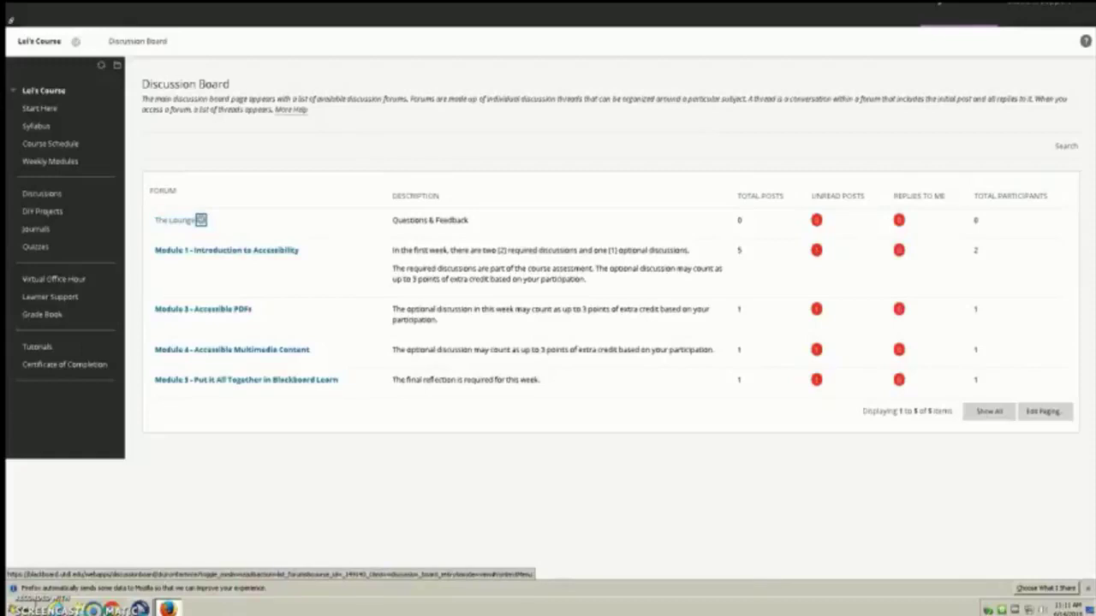
pyautogui.press('Tab')
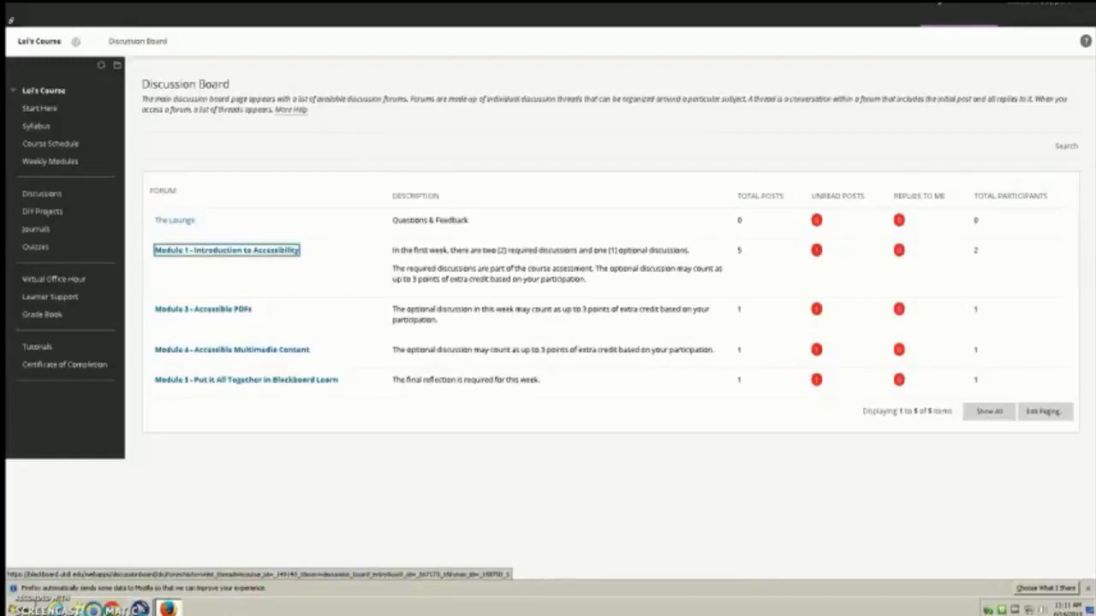
# Step: Open the Module 1 forum and its Required Discussion #2 thread
pyautogui.press('Return')
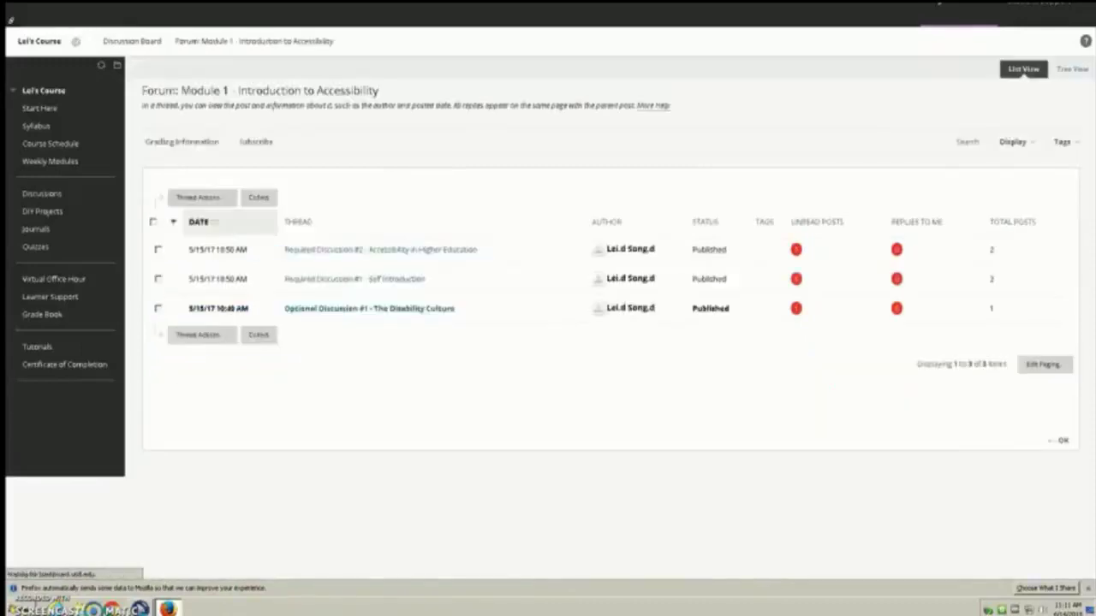
pyautogui.hotkey('shift', 'alt', 'l')
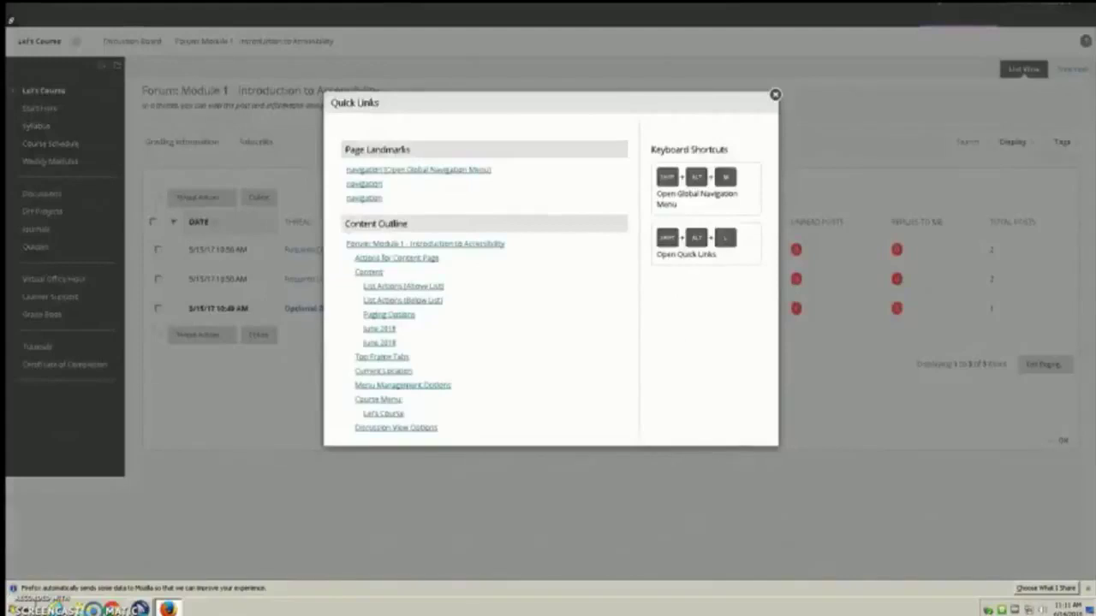
pyautogui.press('Tab')
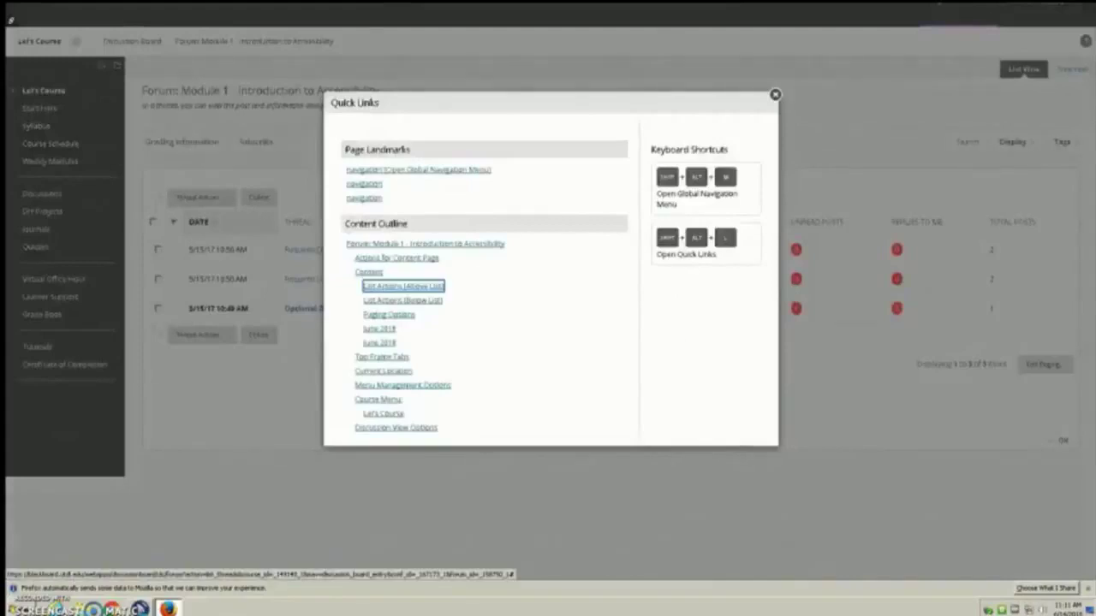
pyautogui.press('Return')
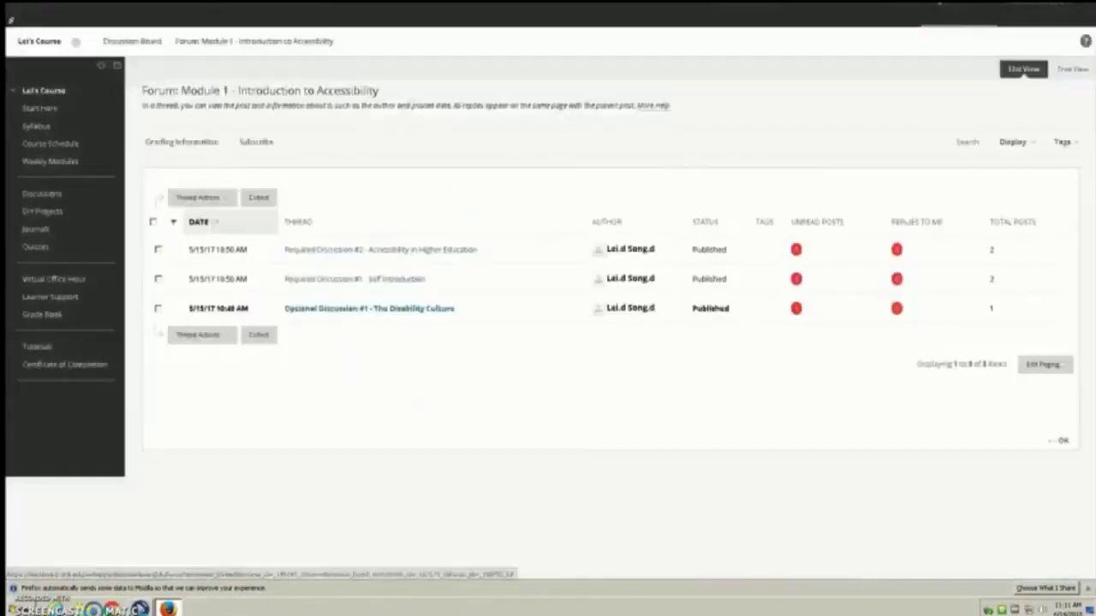
pyautogui.press('Tab')
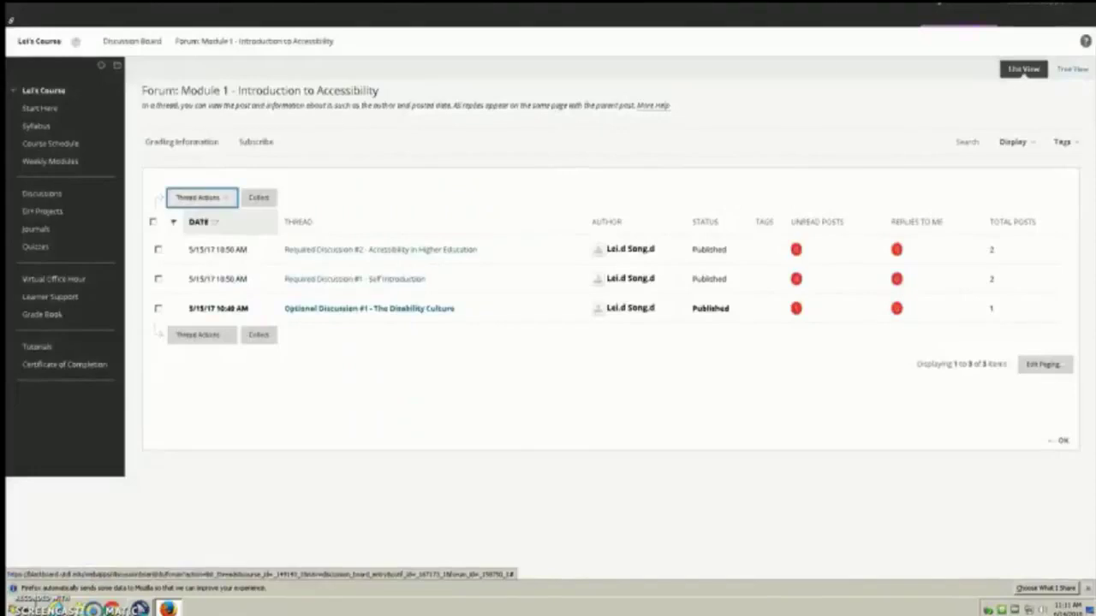
pyautogui.press('Tab')
pyautogui.press('Tab')
pyautogui.press('Tab')
pyautogui.press('Tab')
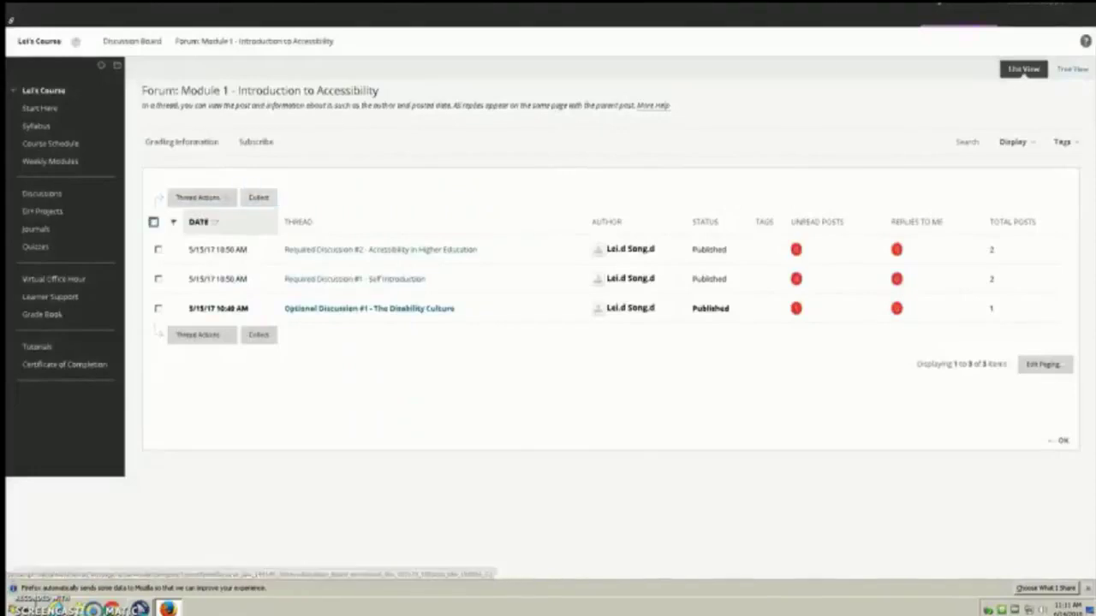
pyautogui.press('Tab')
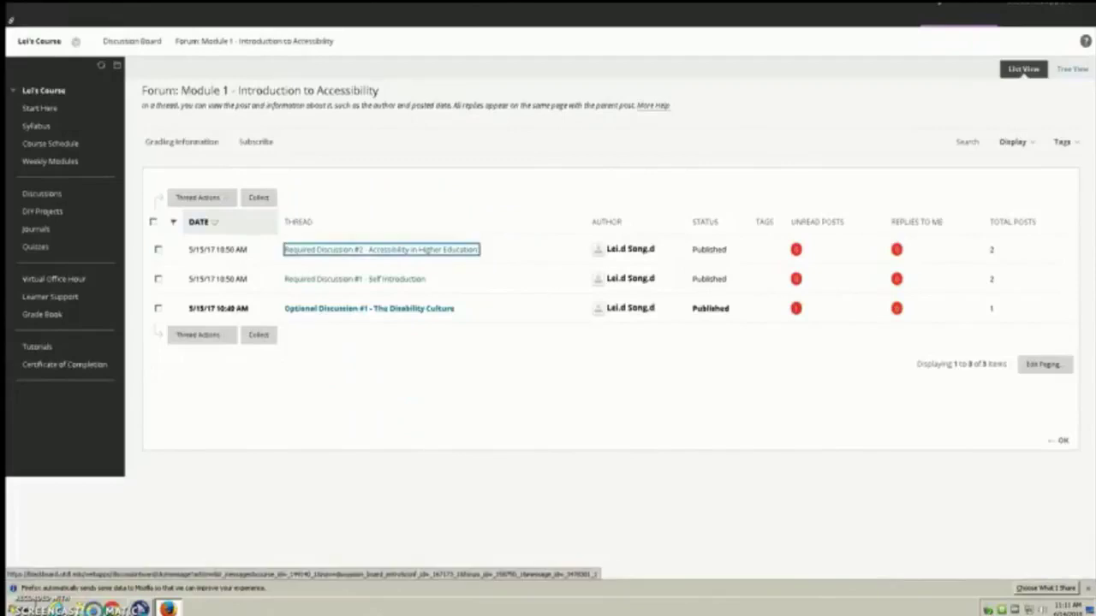
pyautogui.press('Return')
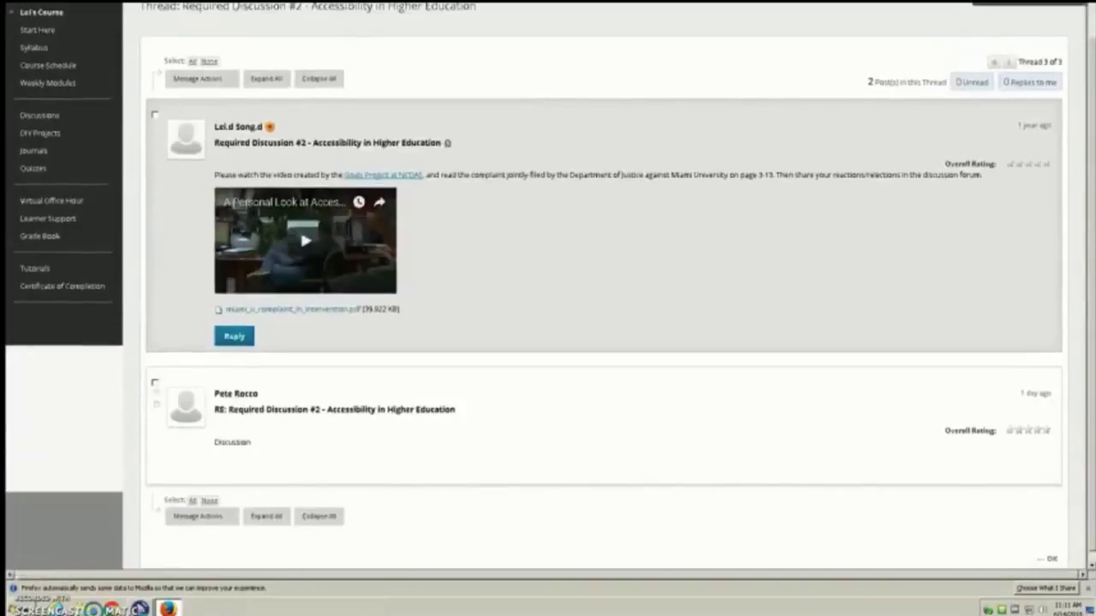
# Step: Start a reply to the thread's original post
pyautogui.hotkey('shift', 'alt', 'l')
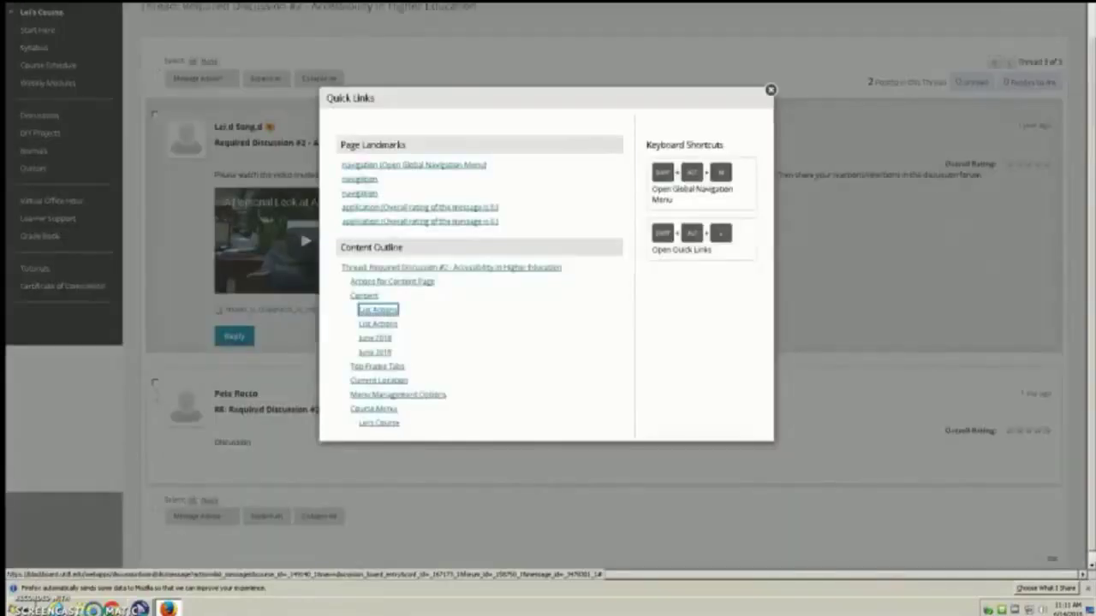
pyautogui.press('Escape')
pyautogui.press('Tab')
pyautogui.press('Tab')
pyautogui.press('Tab')
pyautogui.press('Tab')
pyautogui.press('Tab')
pyautogui.press('Tab')
pyautogui.press('Tab')
pyautogui.press('Tab')
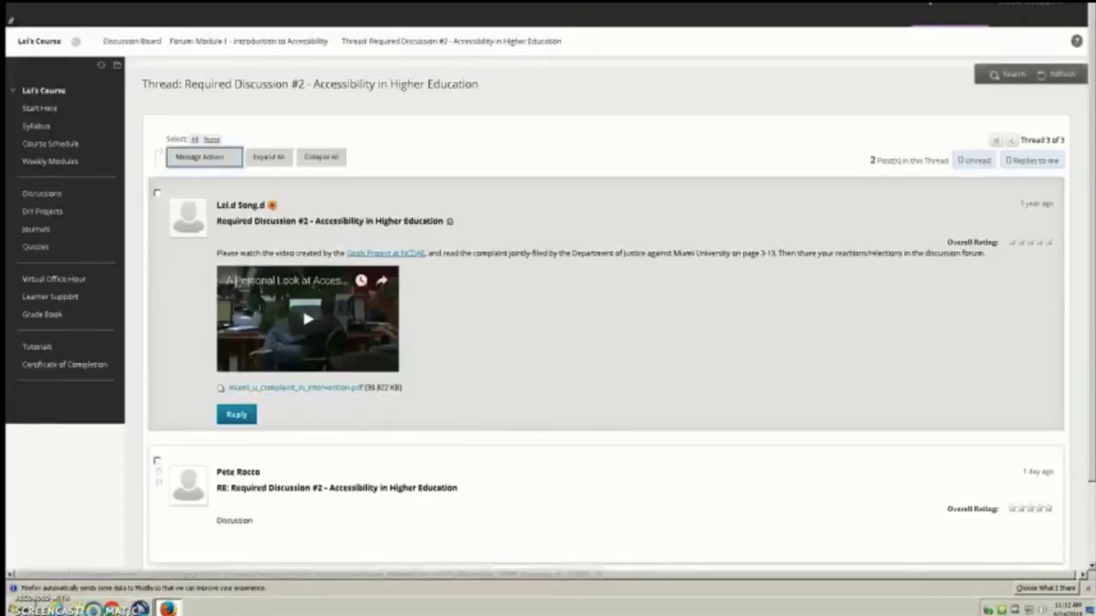
pyautogui.press('Return')
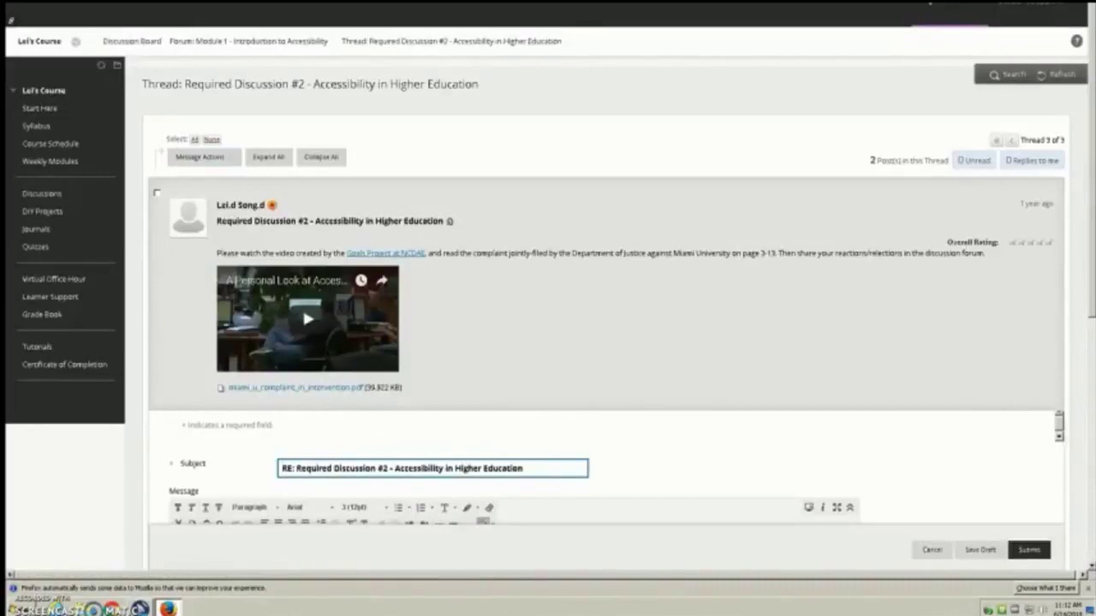
# Step: Write 'Discussion' as the reply message and post the reply
pyautogui.press('Tab')
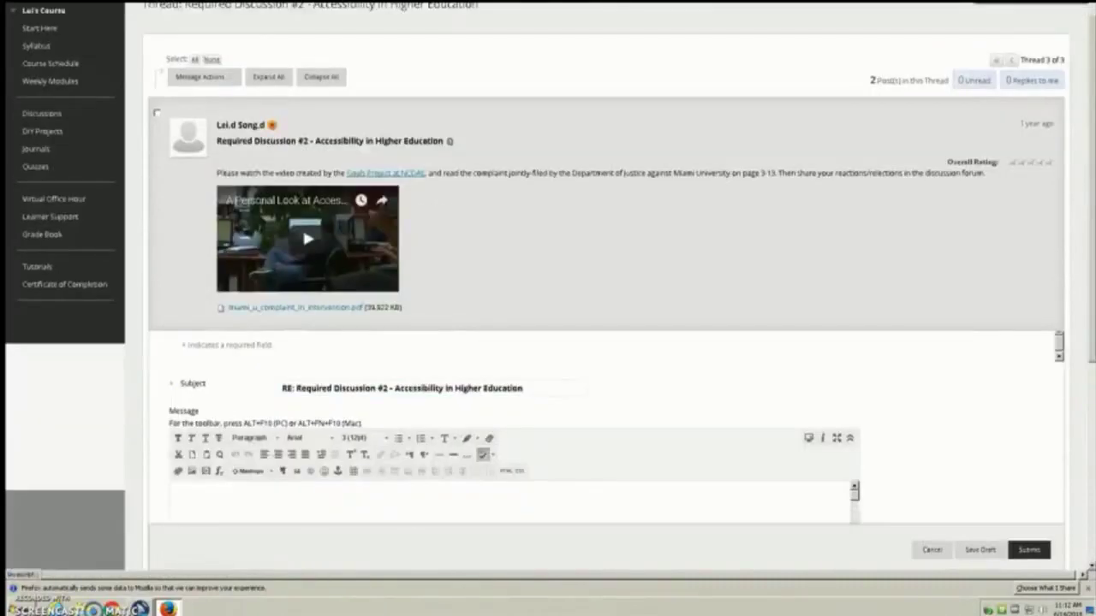
pyautogui.press('Tab')
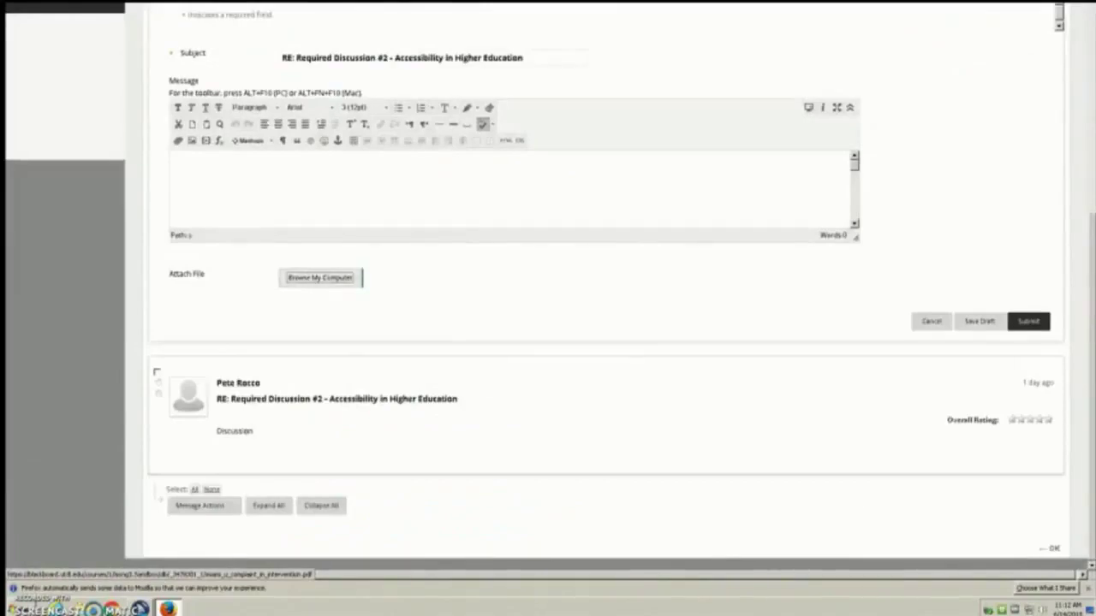
pyautogui.hotkey('shift', 'Tab')
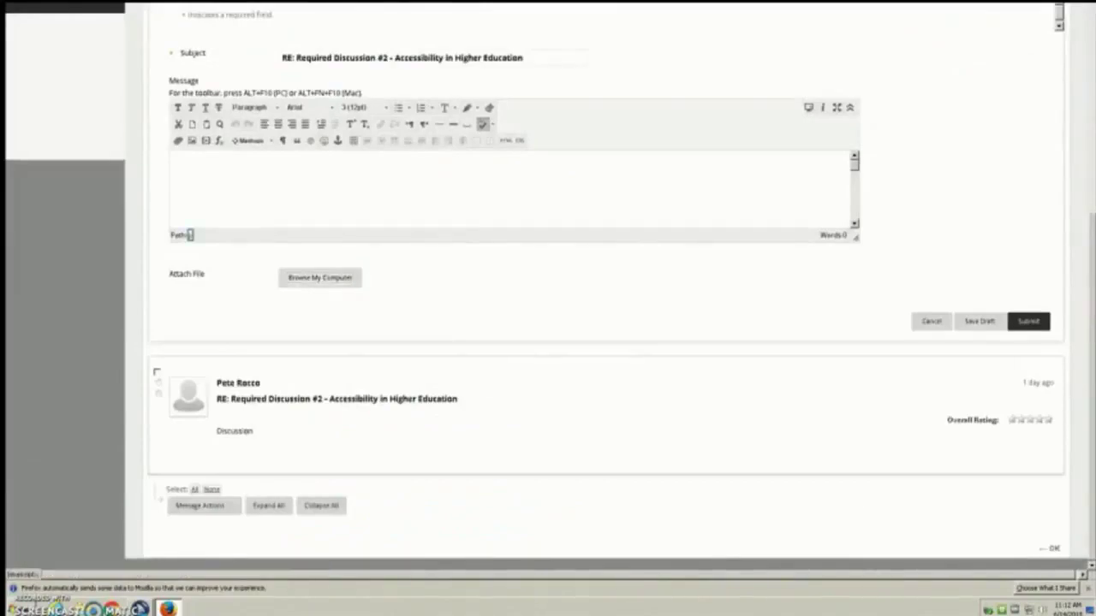
pyautogui.hotkey('shift', 'Tab')
pyautogui.write('Disc')
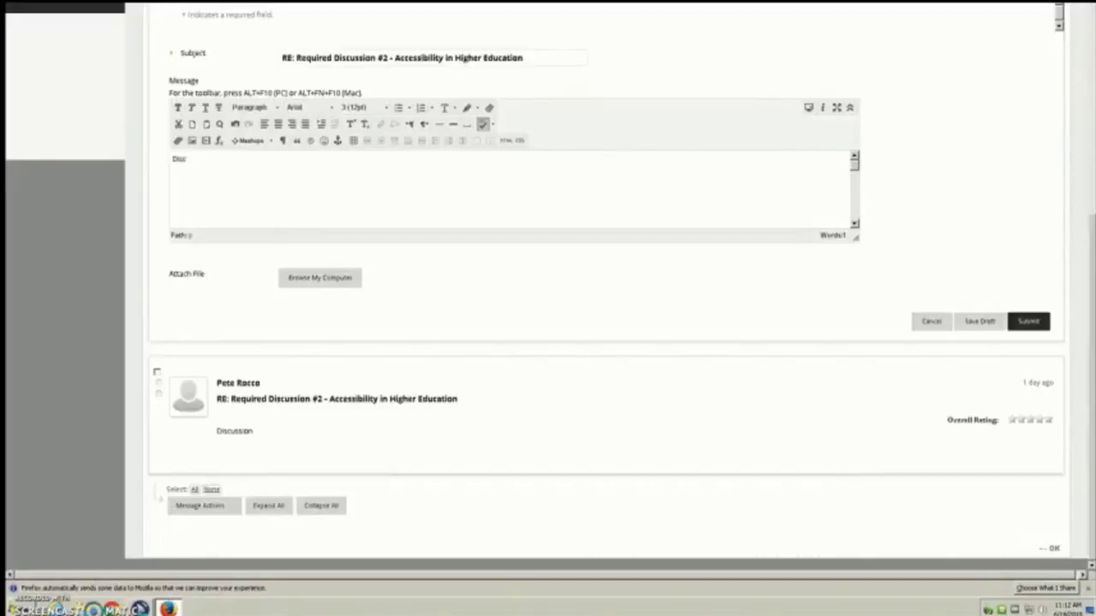
pyautogui.write('ussion')
pyautogui.press('Tab')
pyautogui.press('Tab')
pyautogui.press('Tab')
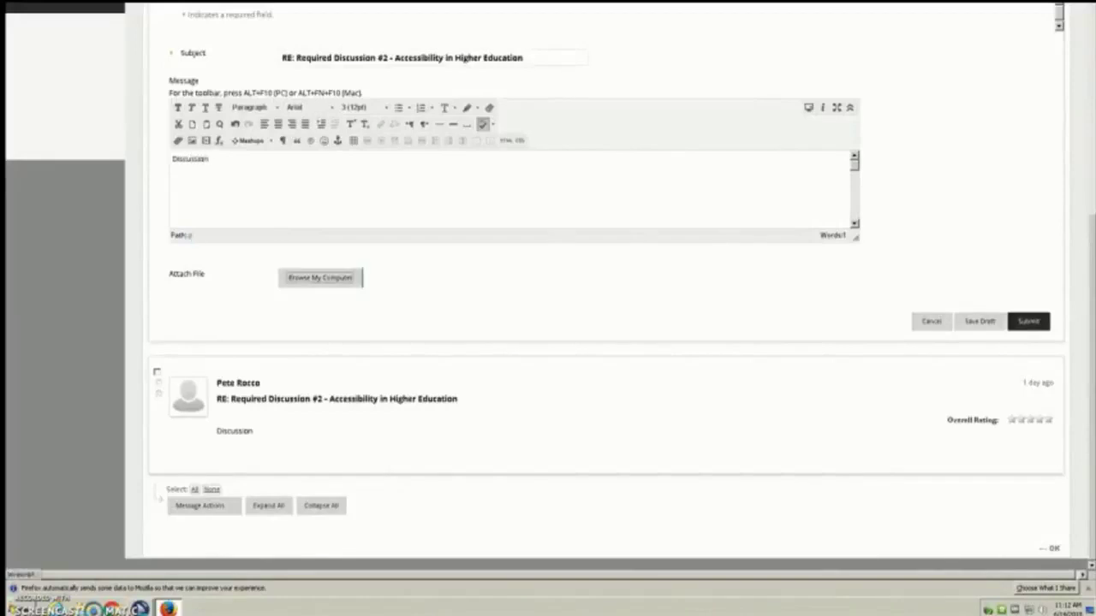
pyautogui.press('Return')
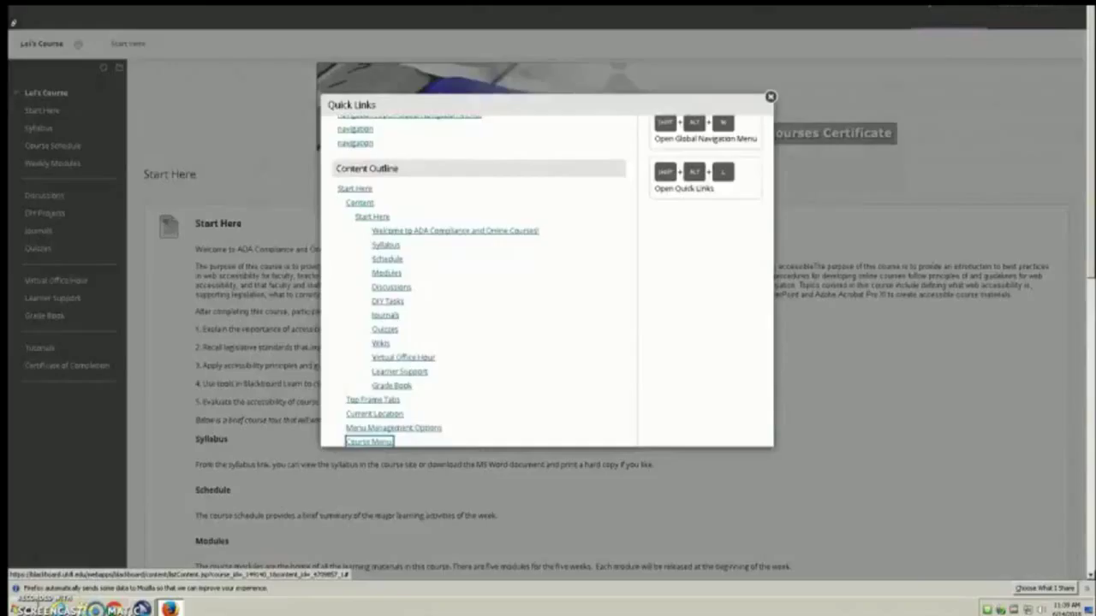
# Step: Show the Quick Links list on the Start Here page
pyautogui.press('Tab')
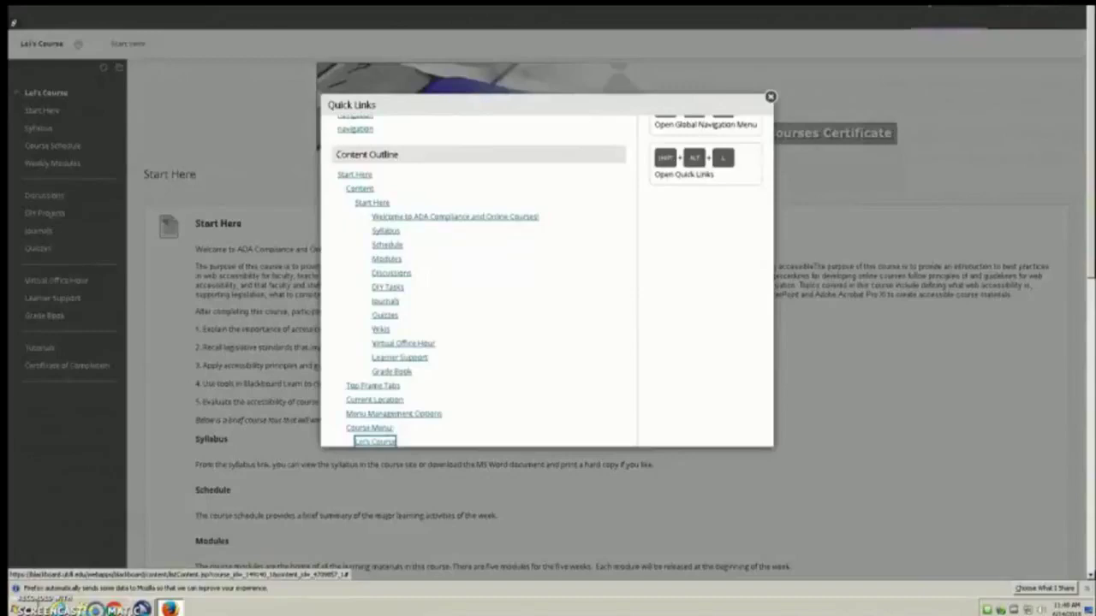
# Step: Open the course Journals page and reach the Action Plan journal link
pyautogui.press('Return')
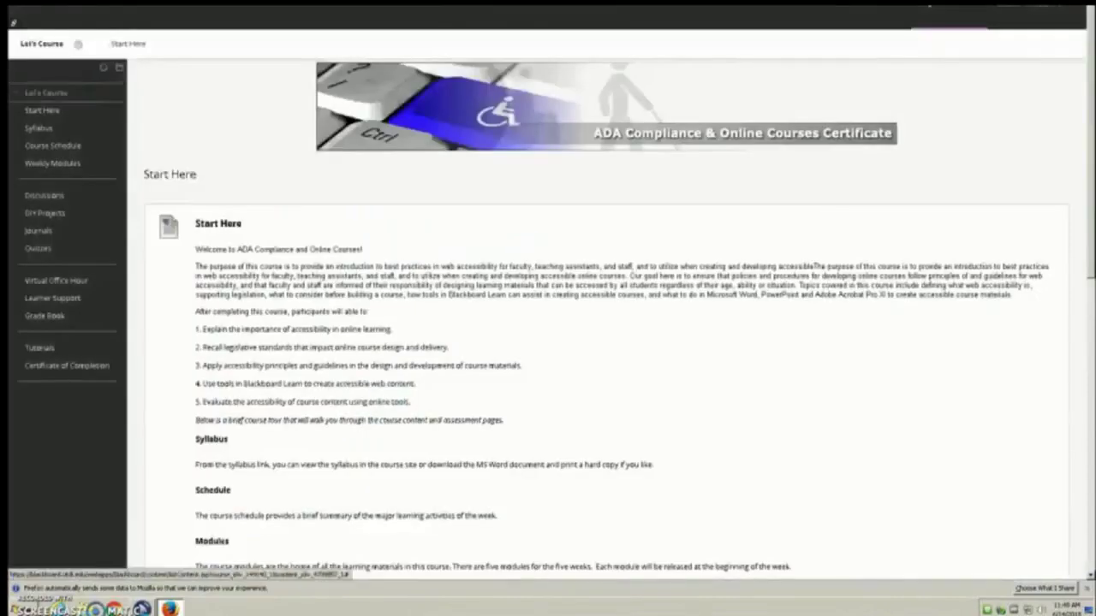
pyautogui.press('Tab')
pyautogui.press('Tab')
pyautogui.press('Tab')
pyautogui.press('Tab')
pyautogui.press('Tab')
pyautogui.press('Tab')
pyautogui.press('Tab')
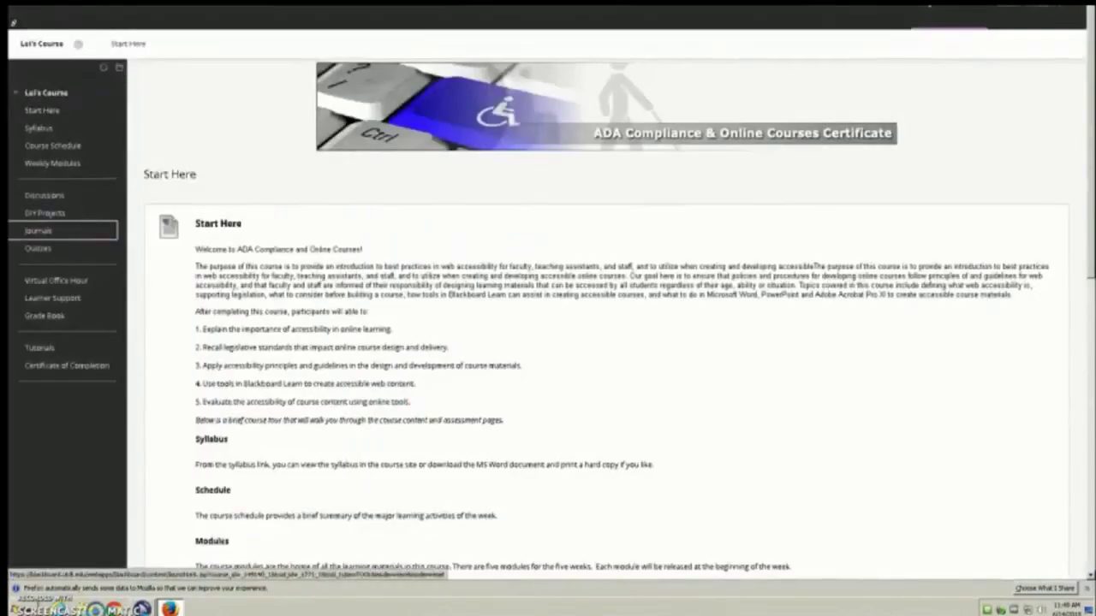
pyautogui.press('Return')
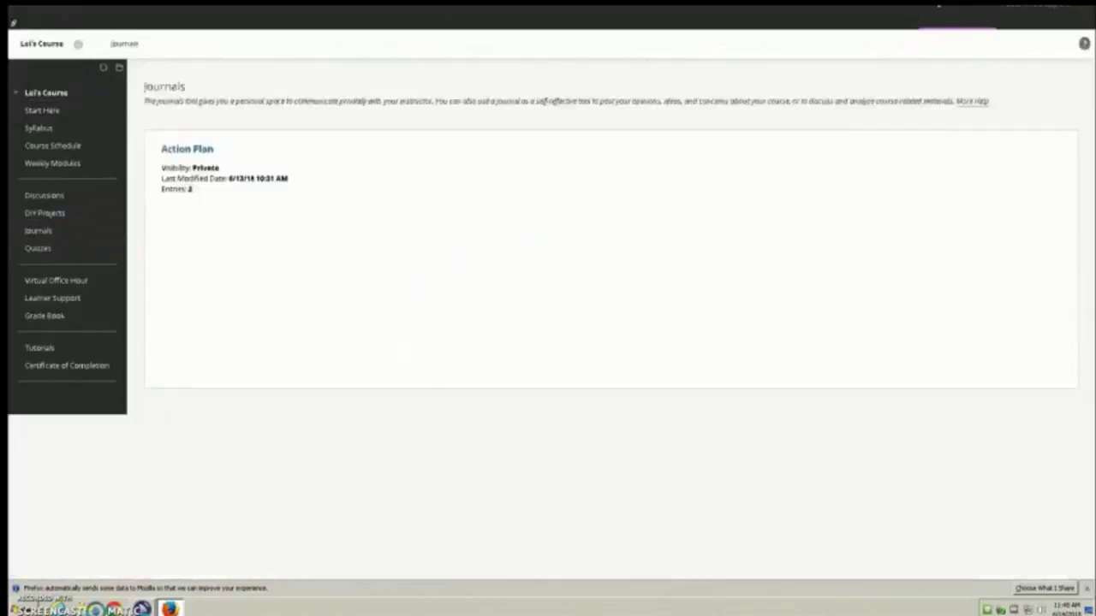
pyautogui.hotkey('shift', 'alt', 'l')
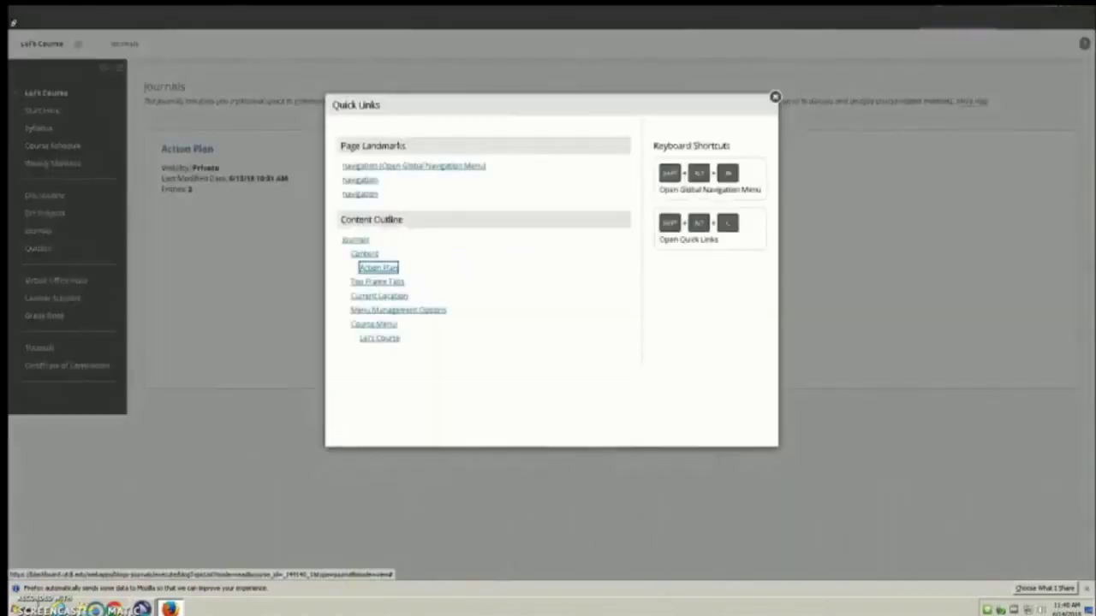
pyautogui.press('Return')
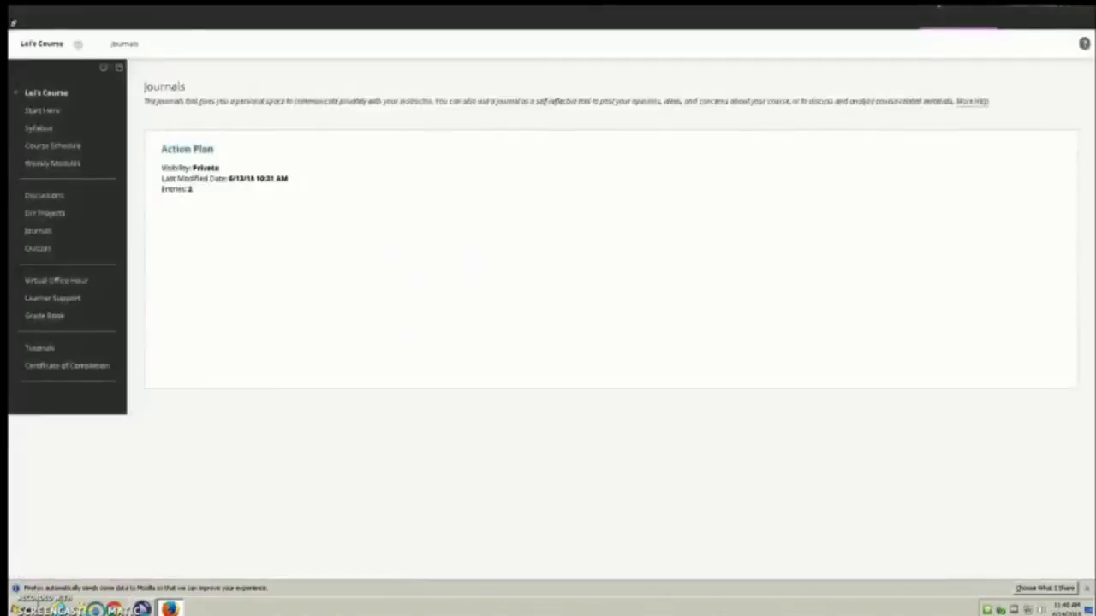
# Step: Open the Action Plan journal and focus the create-entry action
pyautogui.press('Return')
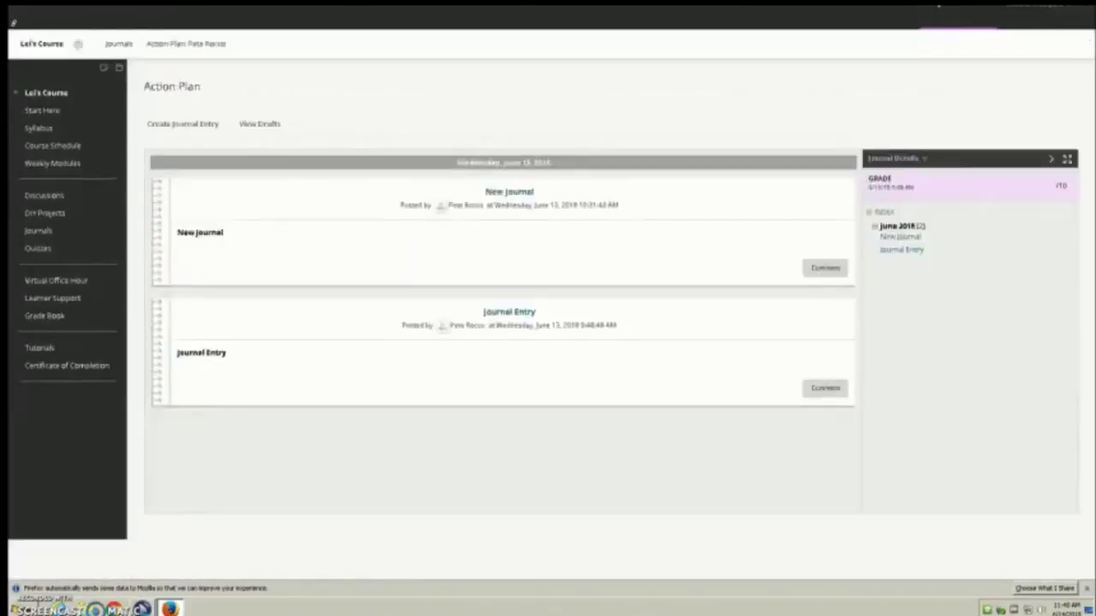
pyautogui.hotkey('shift', 'alt', 'l')
pyautogui.press('Tab')
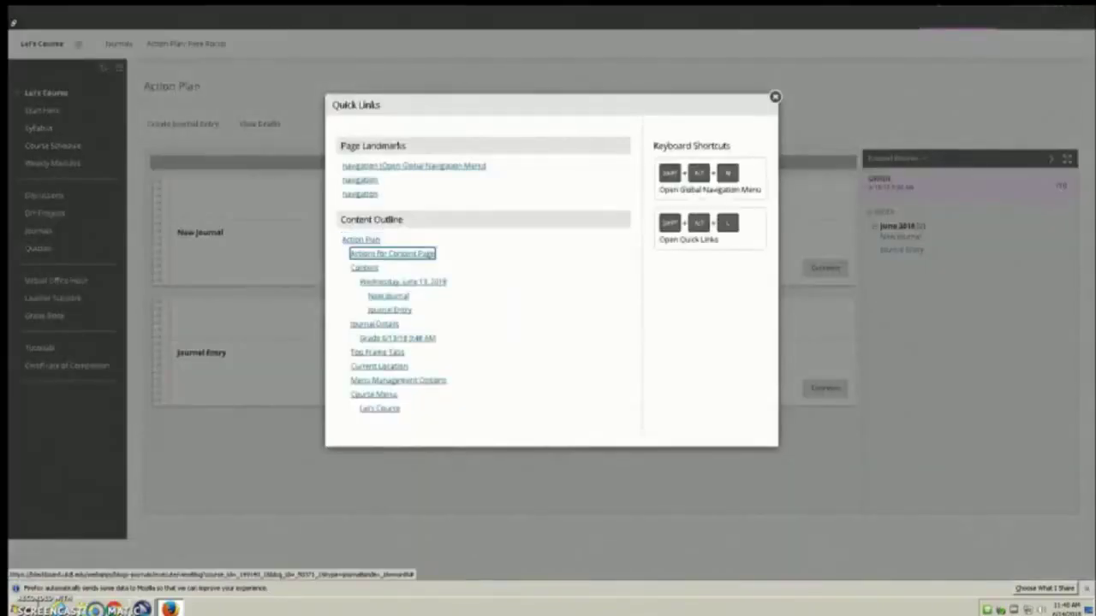
pyautogui.press('Return')
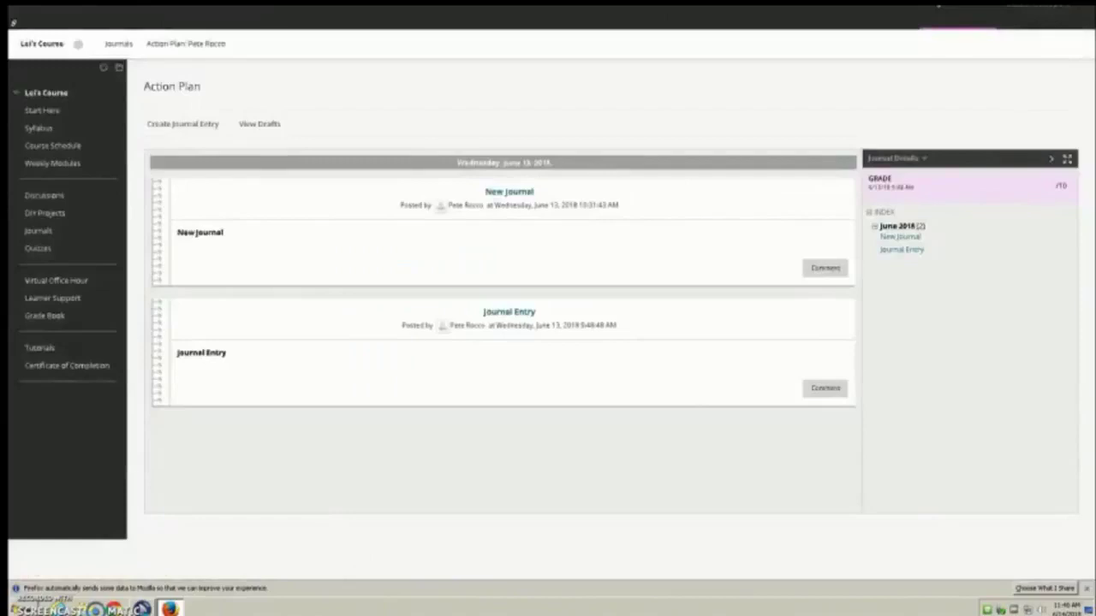
pyautogui.press('Tab')
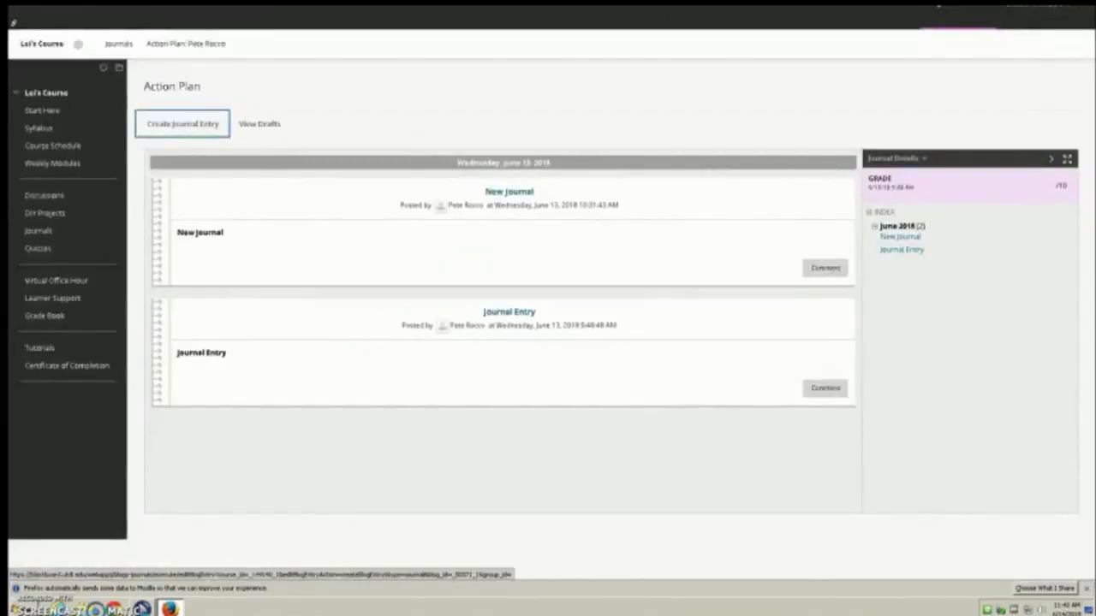
# Step: Start a new journal entry titled 'JAWS'
pyautogui.press('Return')
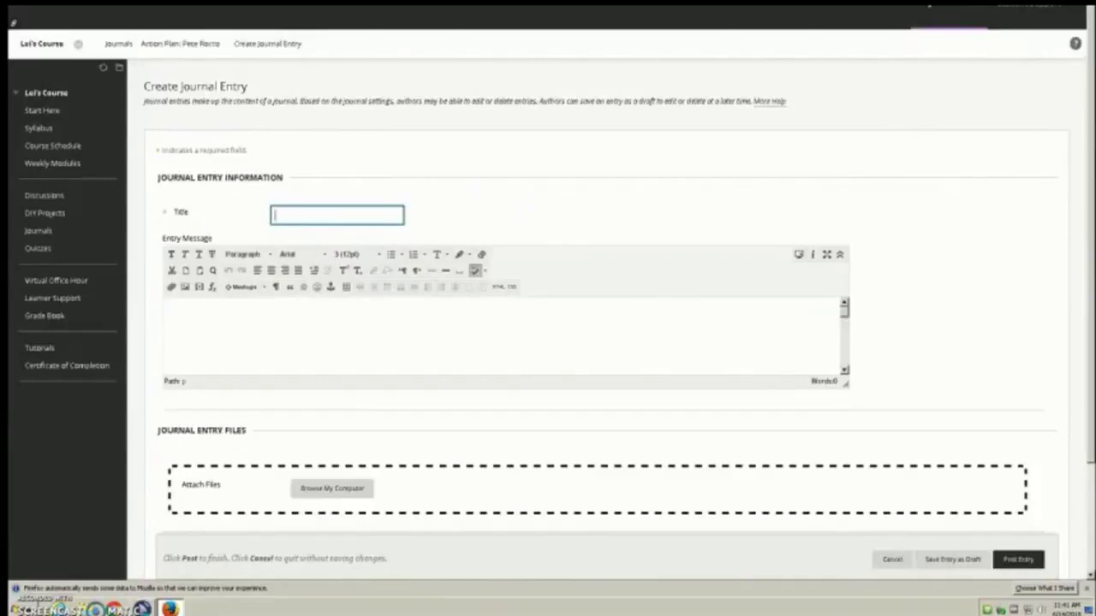
pyautogui.write('JAWS')
pyautogui.press('Tab')
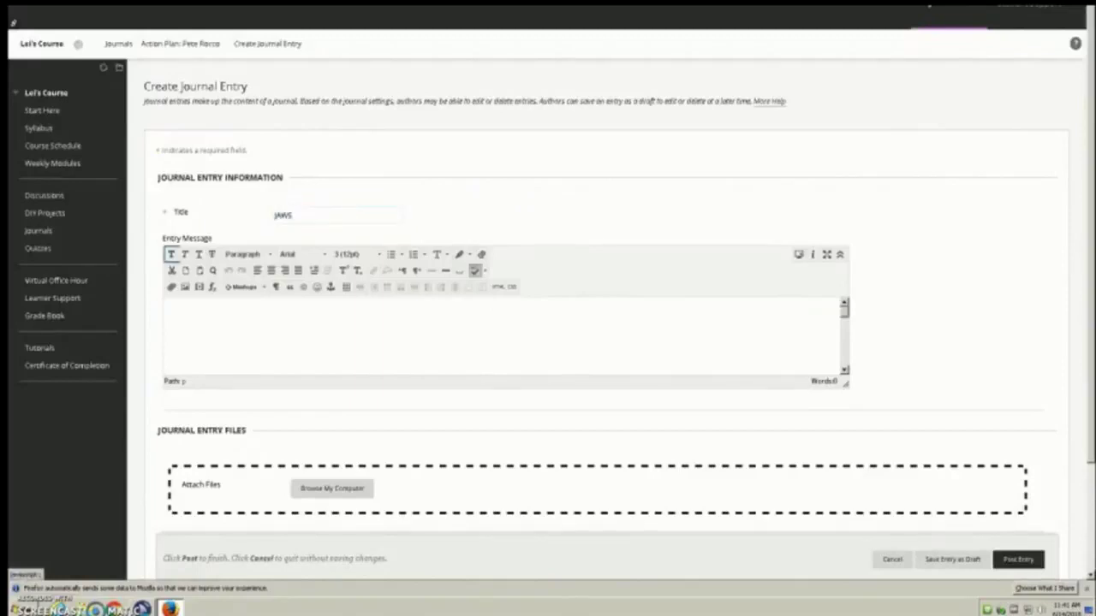
pyautogui.press('Tab')
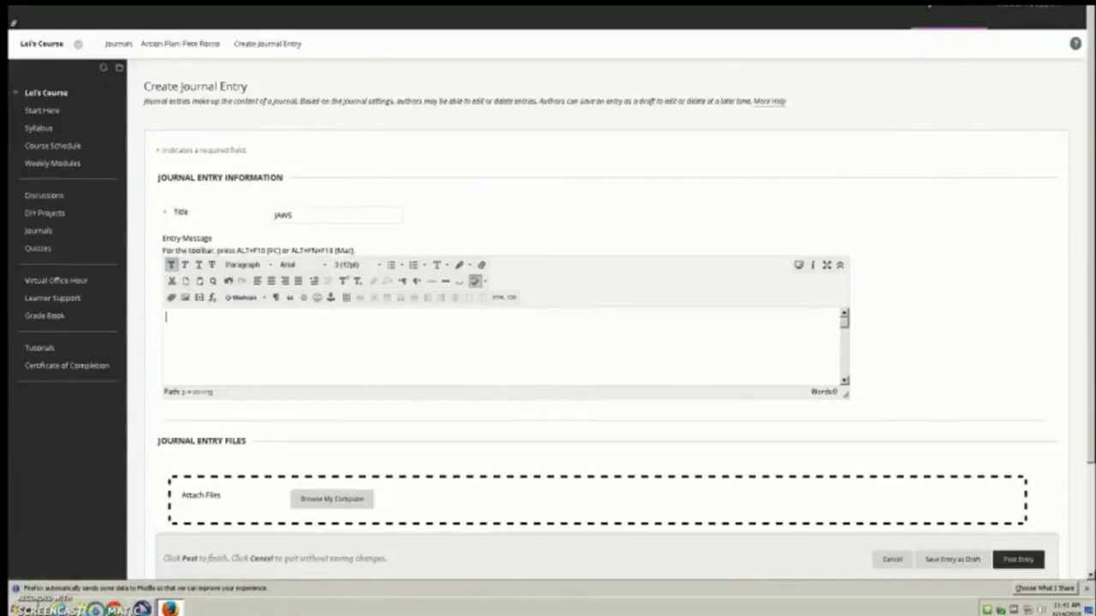
# Step: Write the message 'My findings using JAWS were......' and reach Post Entry
pyautogui.write('My fin')
pyautogui.press('BackSpace')
pyautogui.write('dings us')
pyautogui.write('ing JAWS were......')
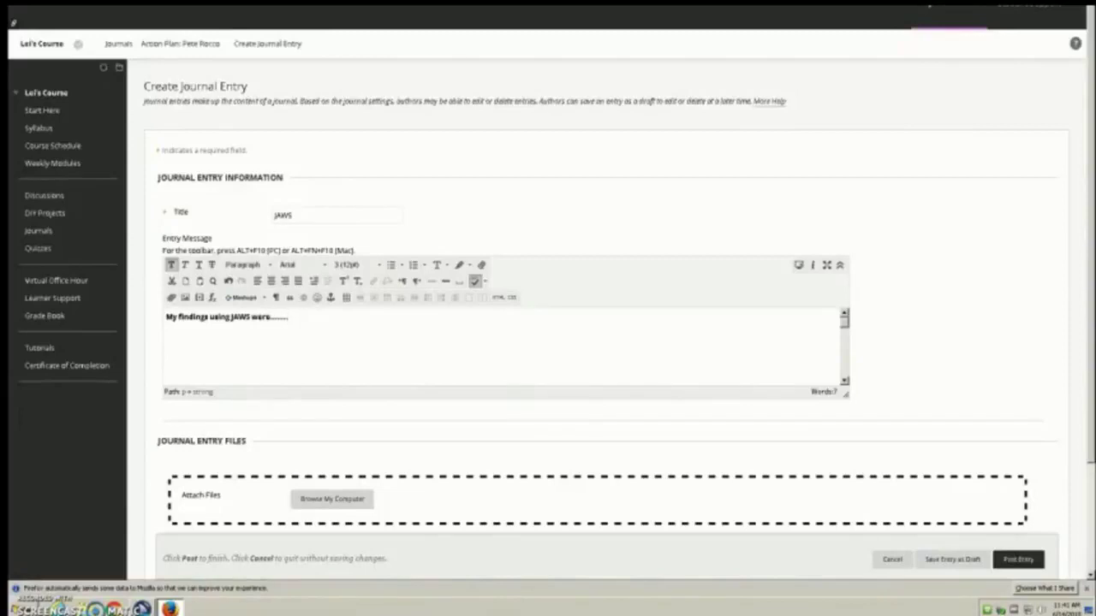
pyautogui.press('Tab')
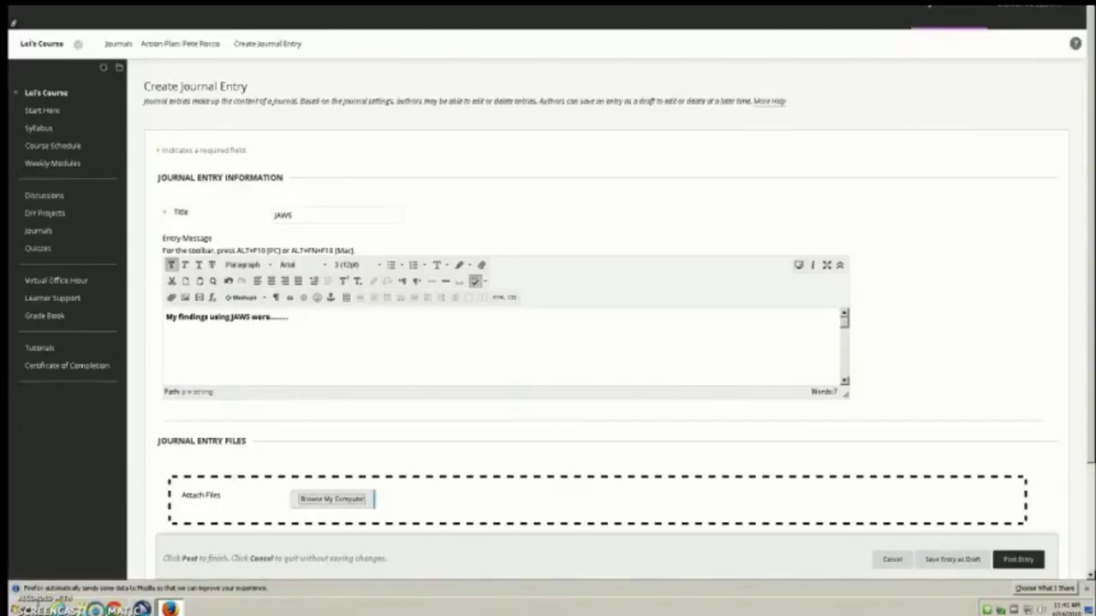
pyautogui.press('Tab')
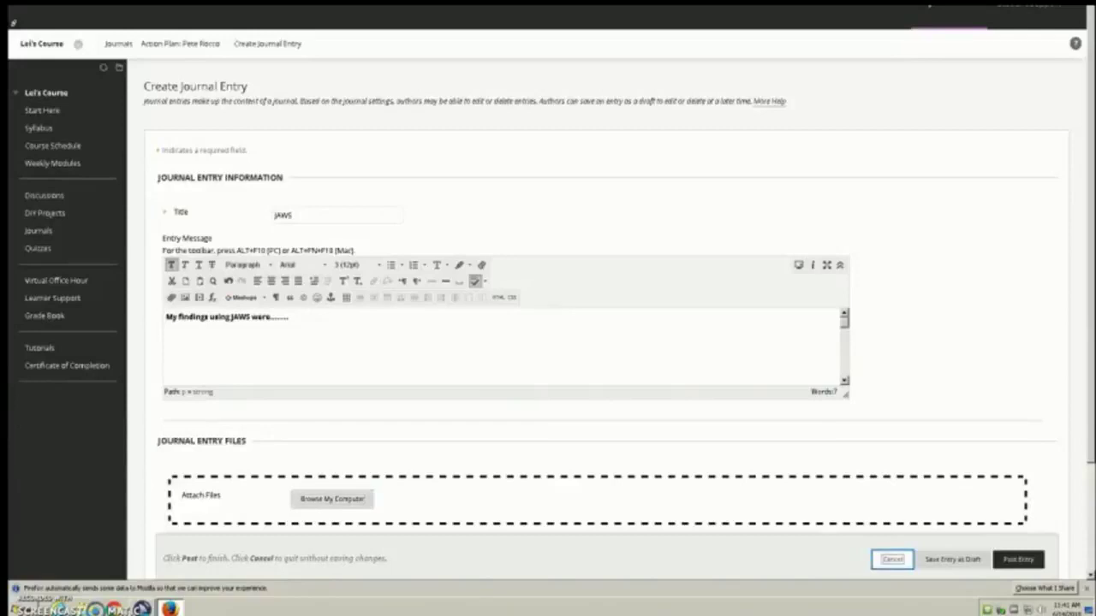
pyautogui.press('Tab')
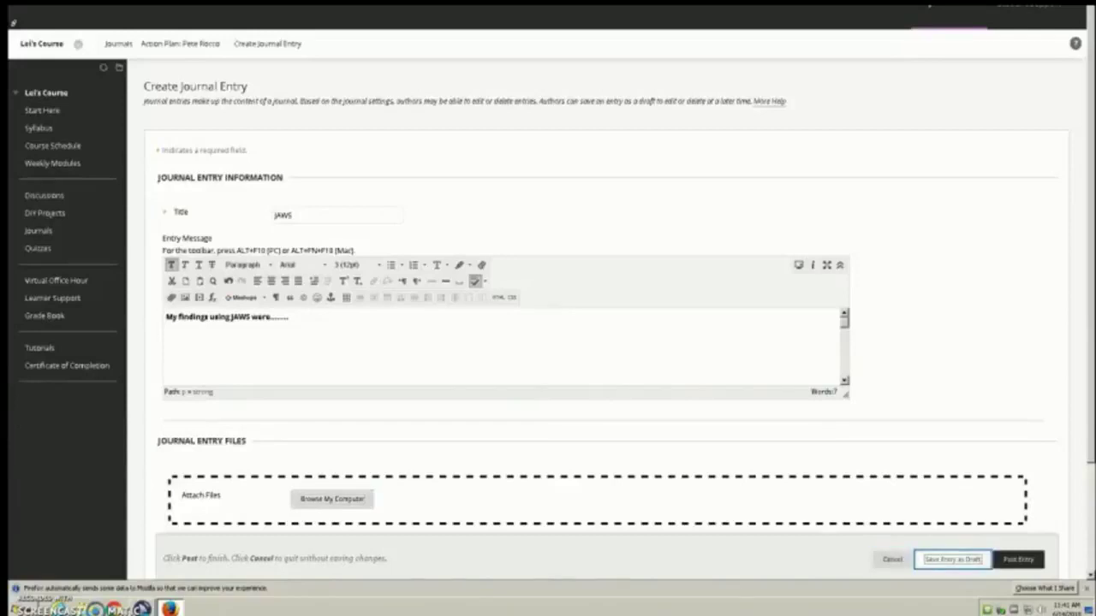
pyautogui.press('Tab')
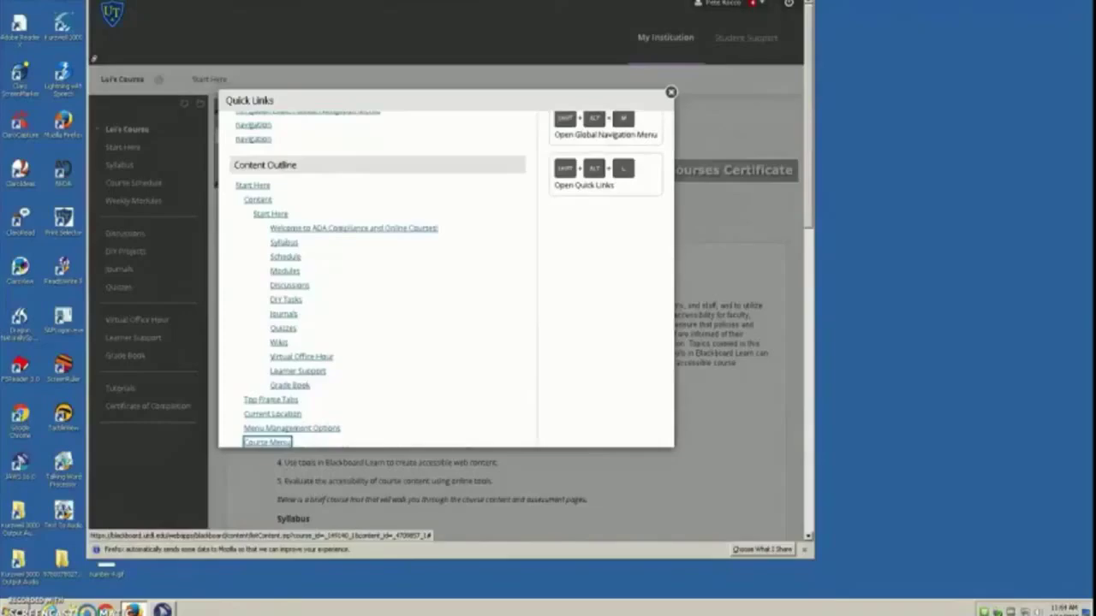
# Step: Open Grade Book from the course menu to display My Grades
pyautogui.press('Tab')
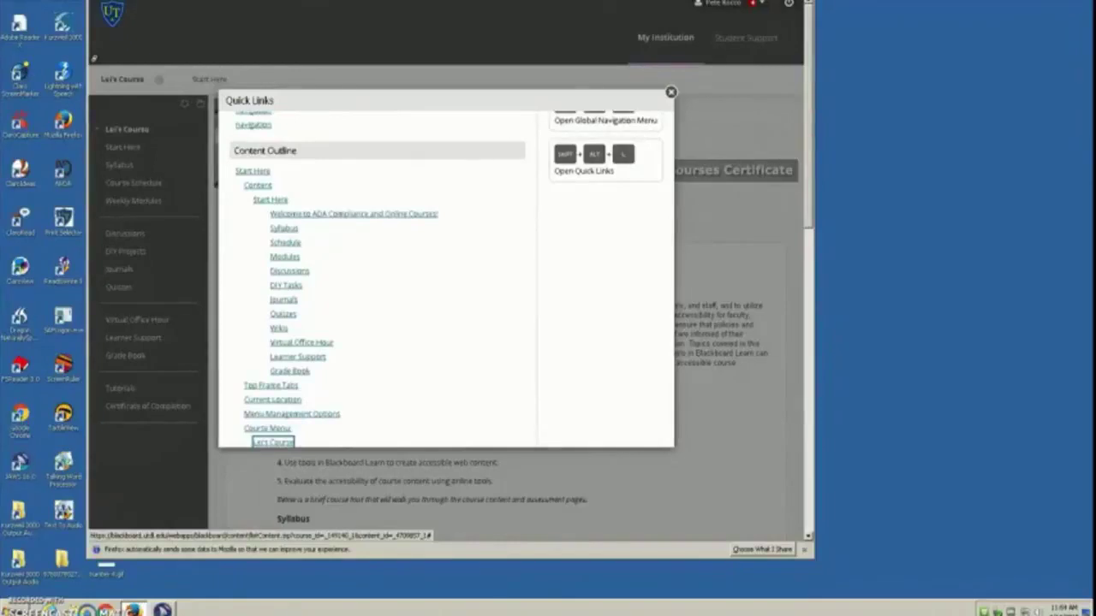
pyautogui.press('Return')
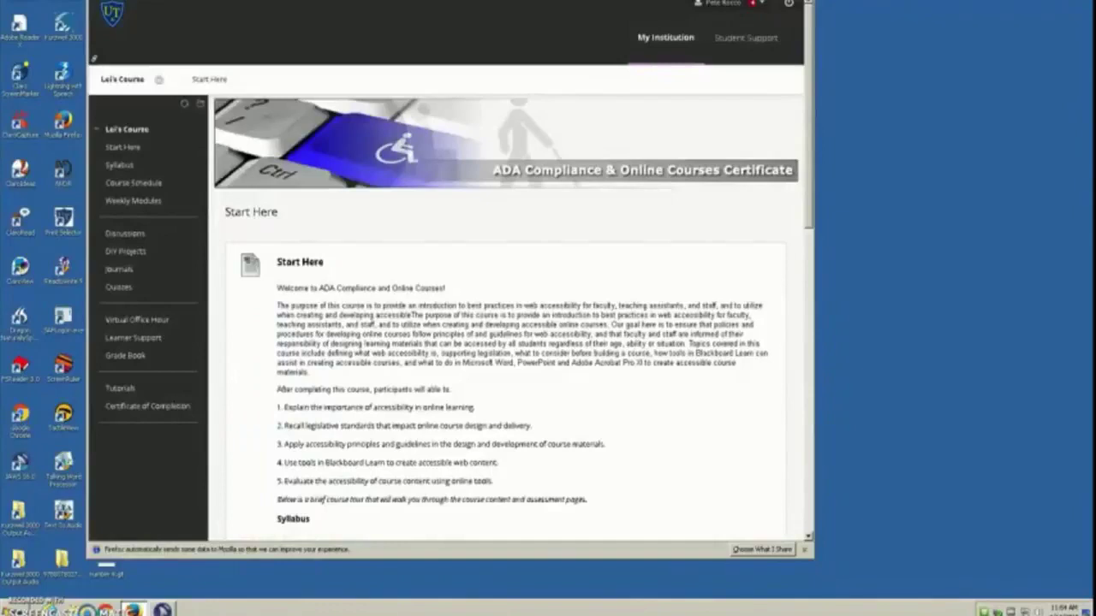
pyautogui.press('Tab')
pyautogui.press('Tab')
pyautogui.press('Tab')
pyautogui.press('Tab')
pyautogui.press('Tab')
pyautogui.press('Tab')
pyautogui.press('Tab')
pyautogui.press('Tab')
pyautogui.press('Tab')
pyautogui.press('Tab')
pyautogui.press('Tab')
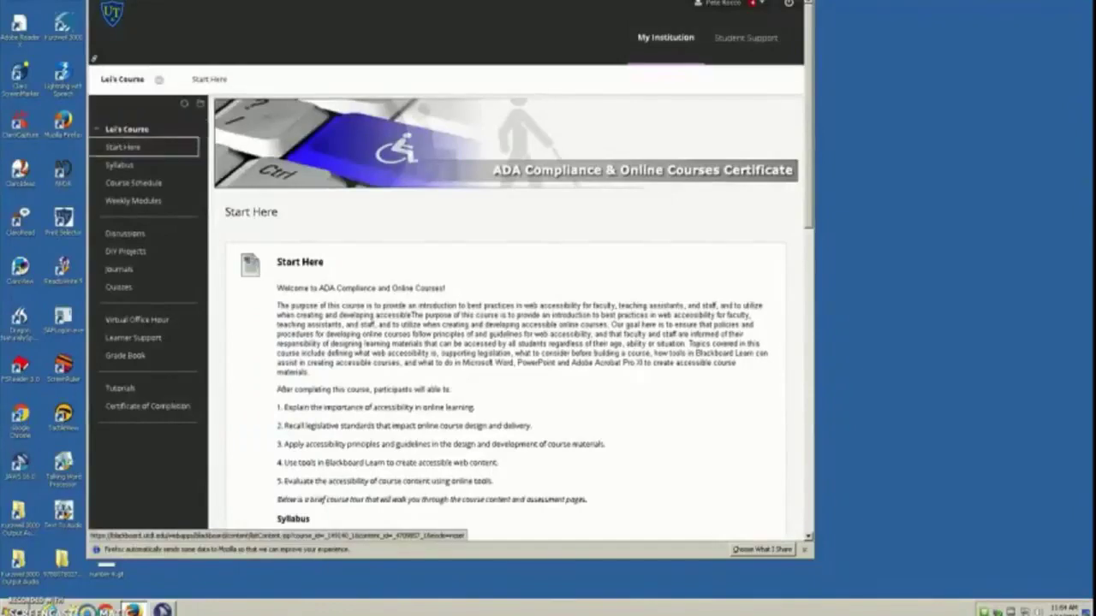
pyautogui.press('Return')
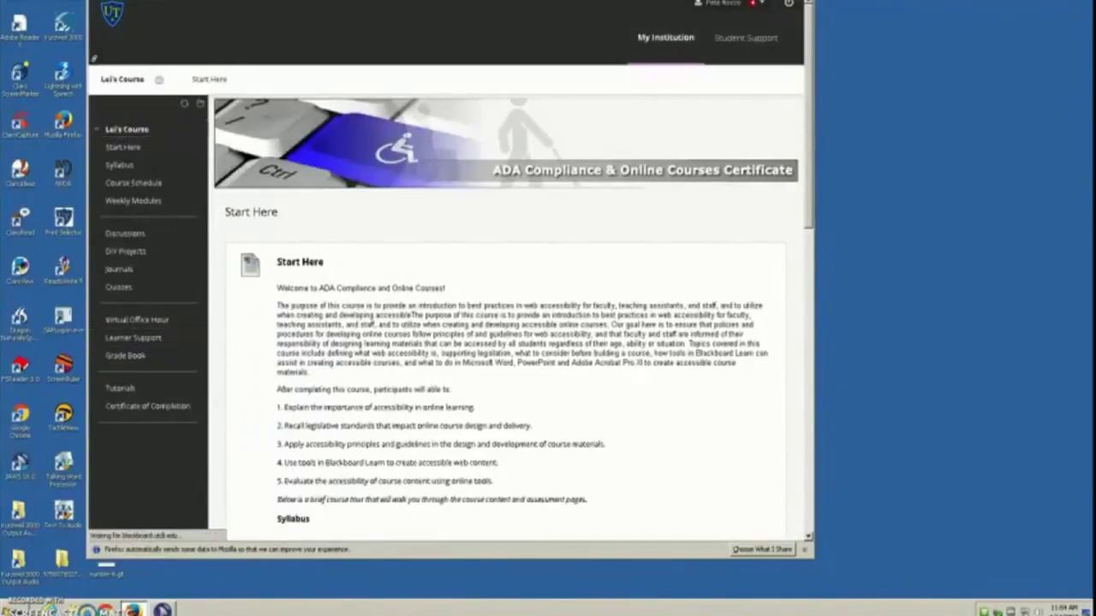
pyautogui.hotkey('shift', 'alt', 'l')
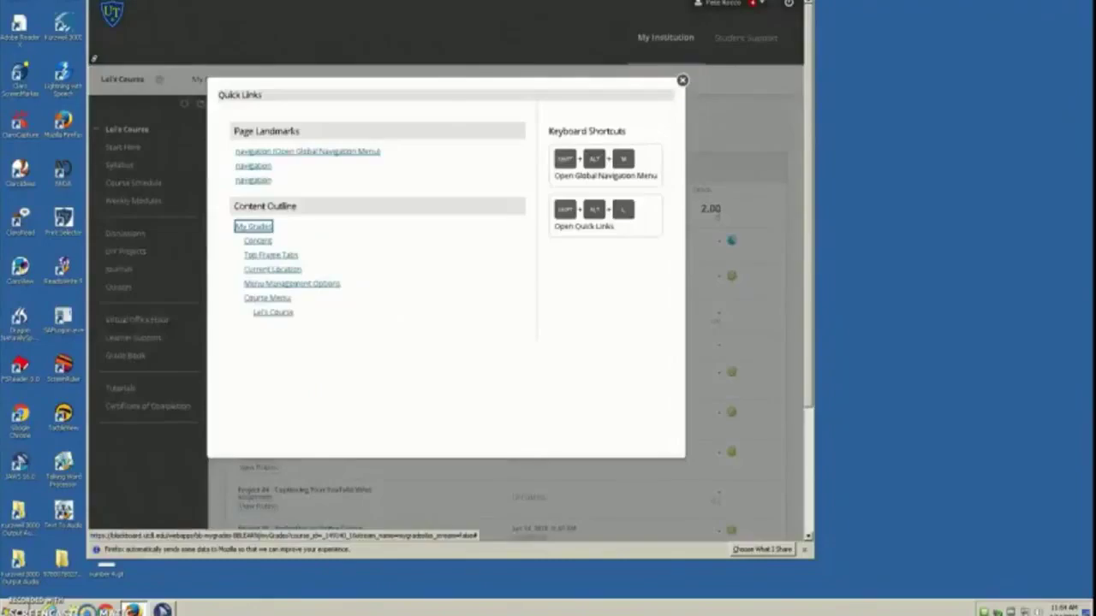
pyautogui.press('Return')
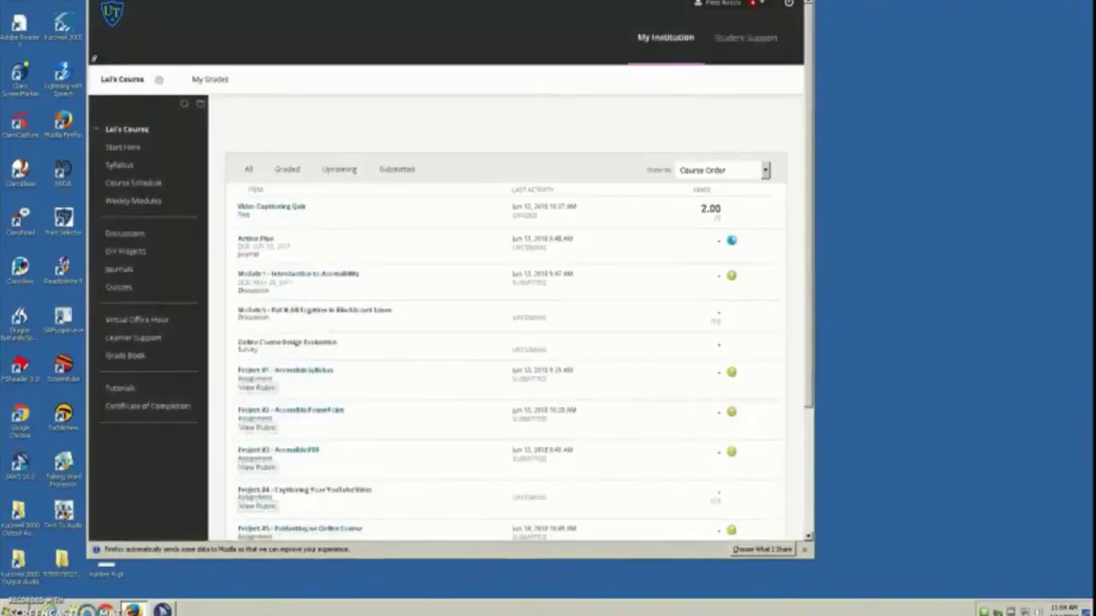